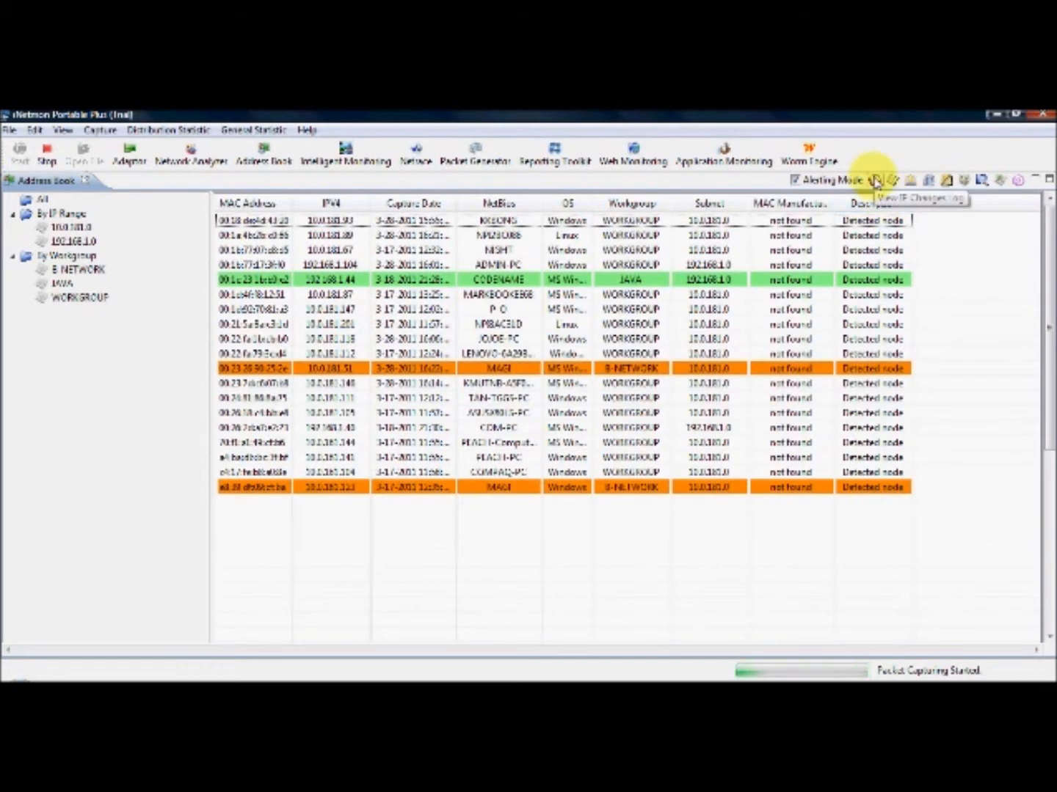
Step: Review the IP changes log and the workgroup changes log, and return to the address book
left_click(875, 182)
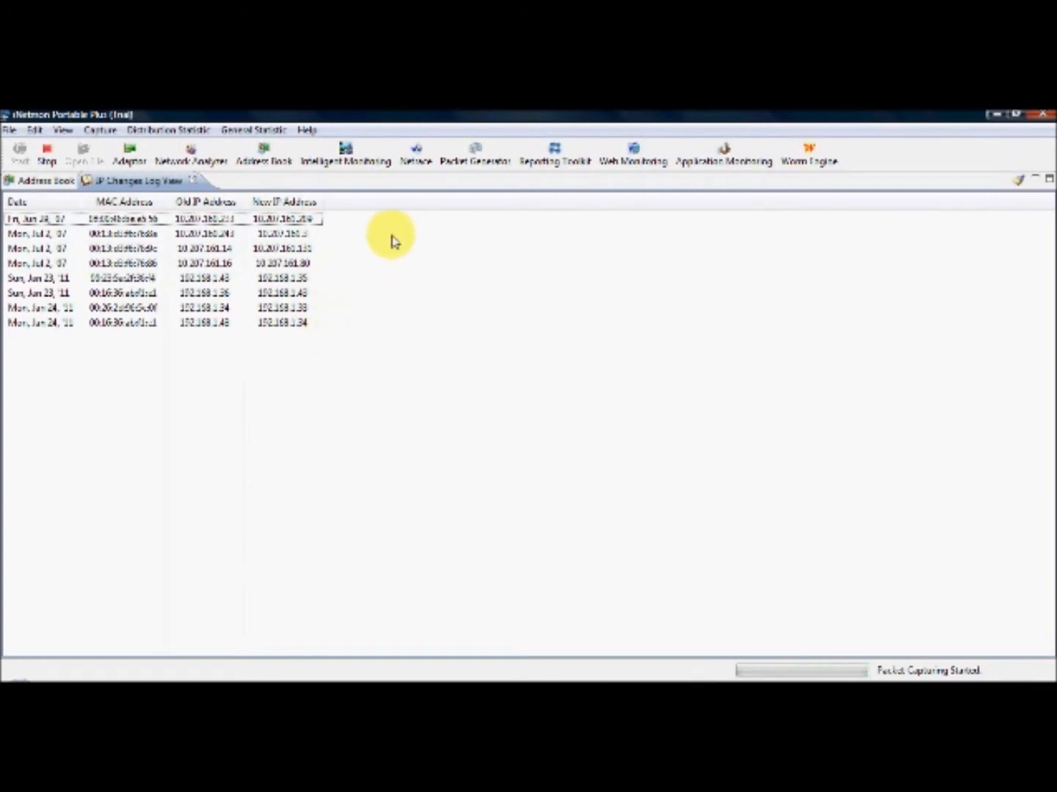
left_click(45, 182)
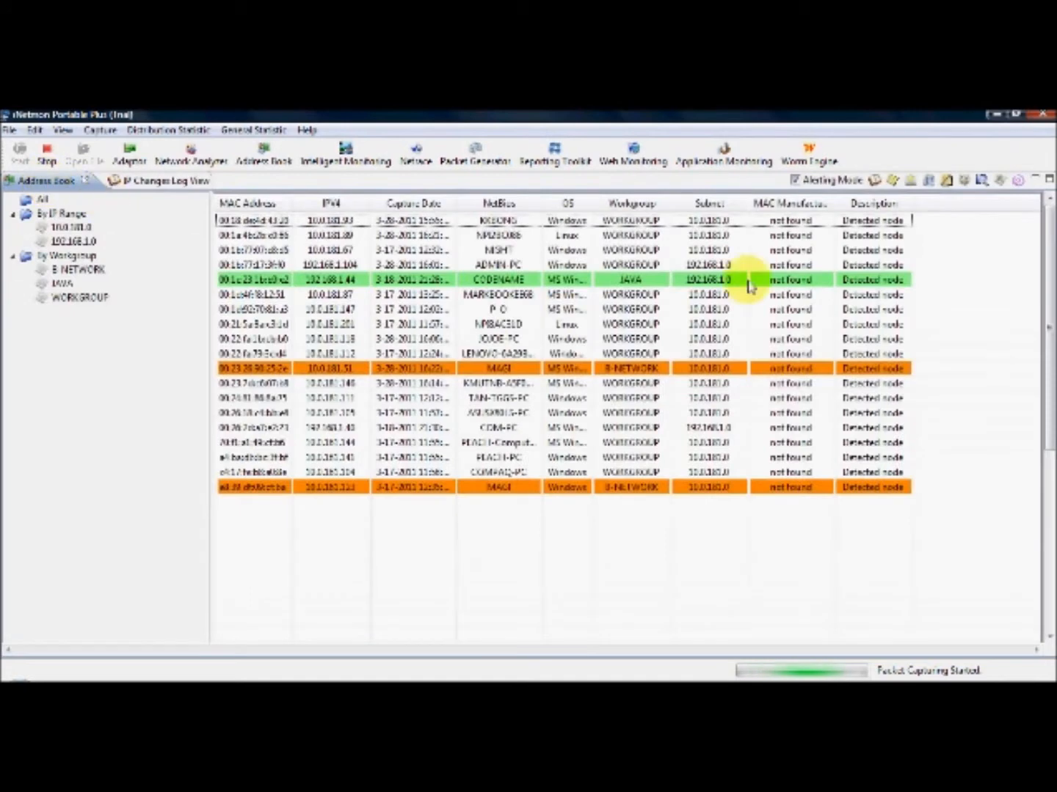
left_click(895, 182)
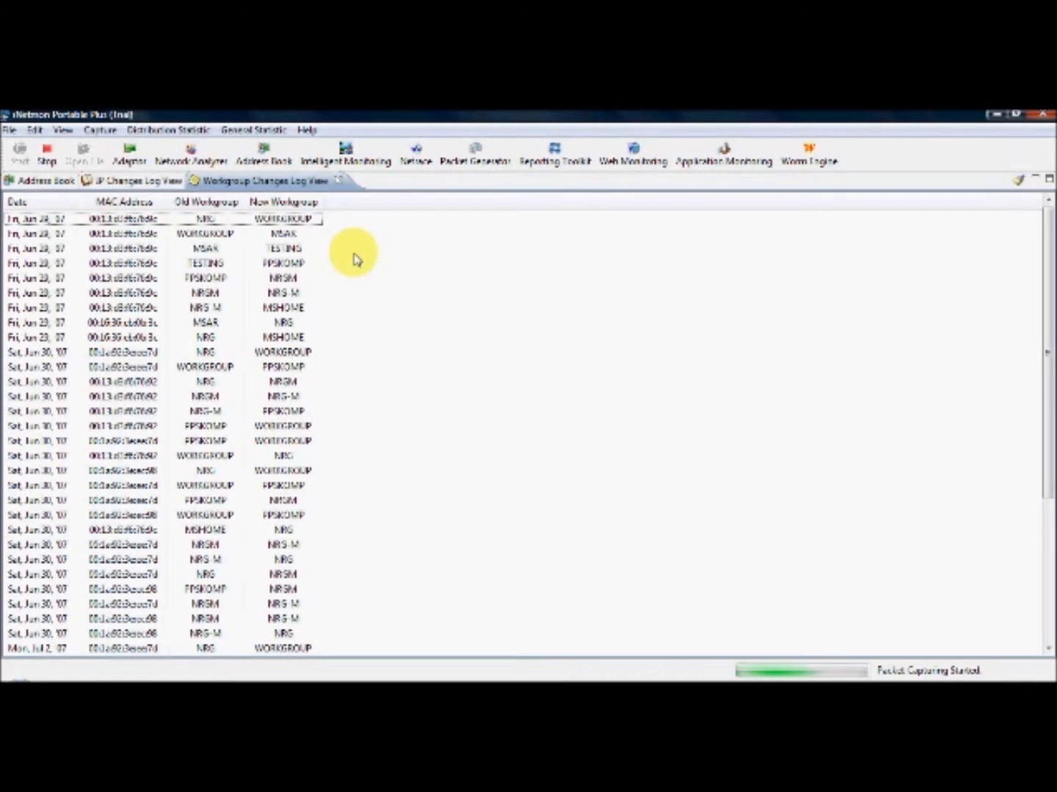
scroll(357, 260, "down", 5)
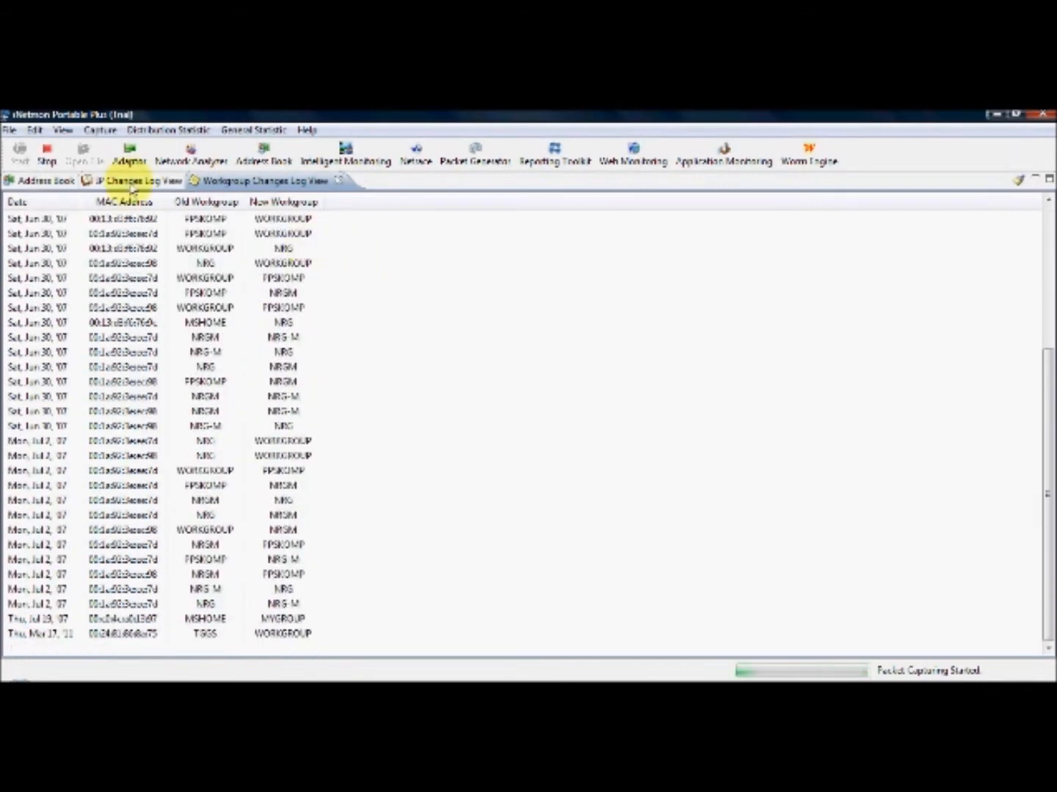
left_click(44, 184)
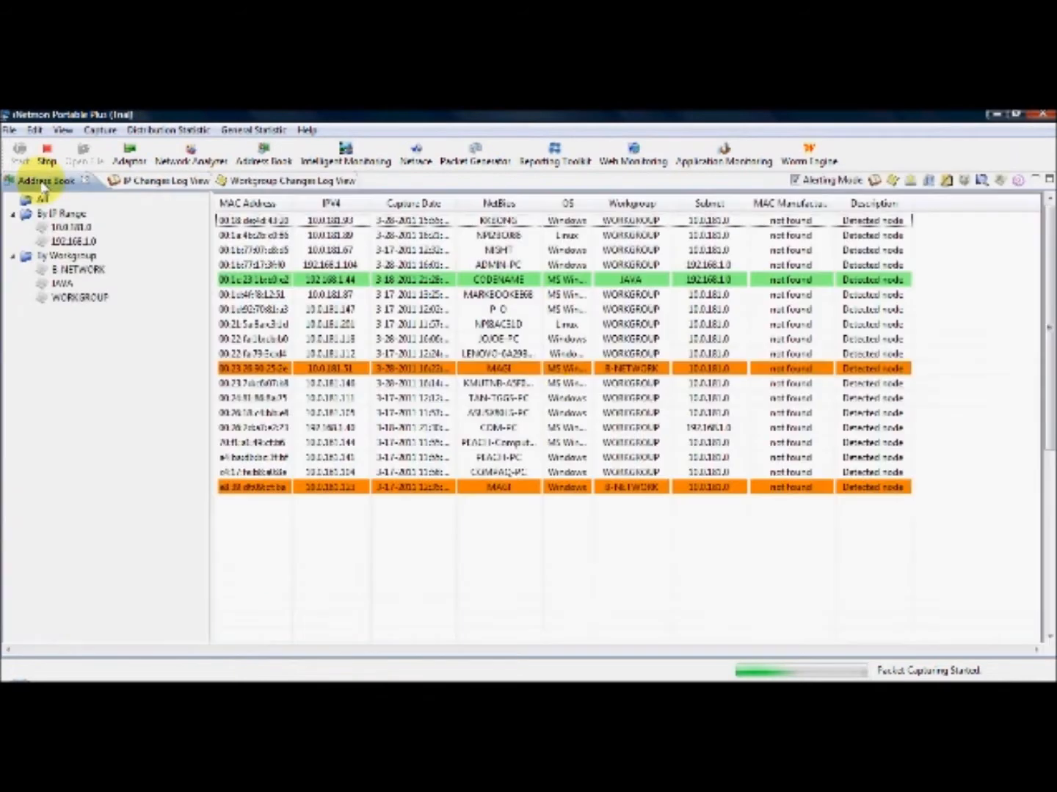
Step: Add an address book entry with MAC address 00:b0:d0:86:bb:f7, IPv4 address 10.0.181.200 and NetBIOS name Testing
left_click(910, 180)
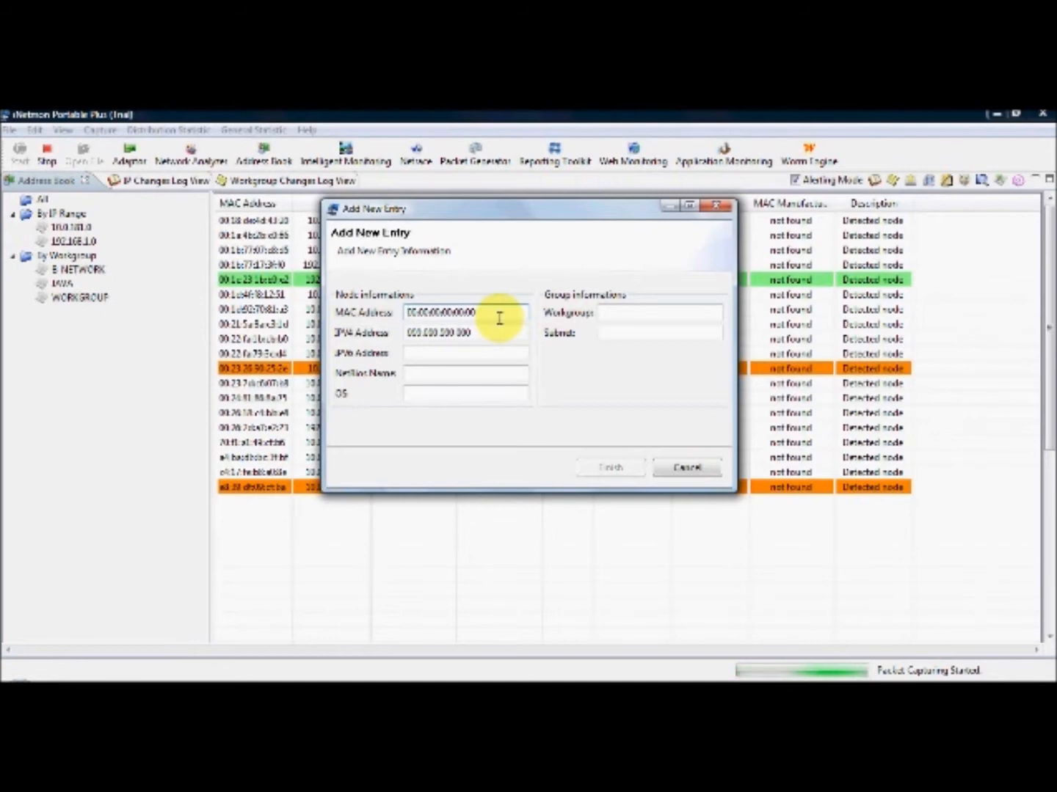
type("00b0d")
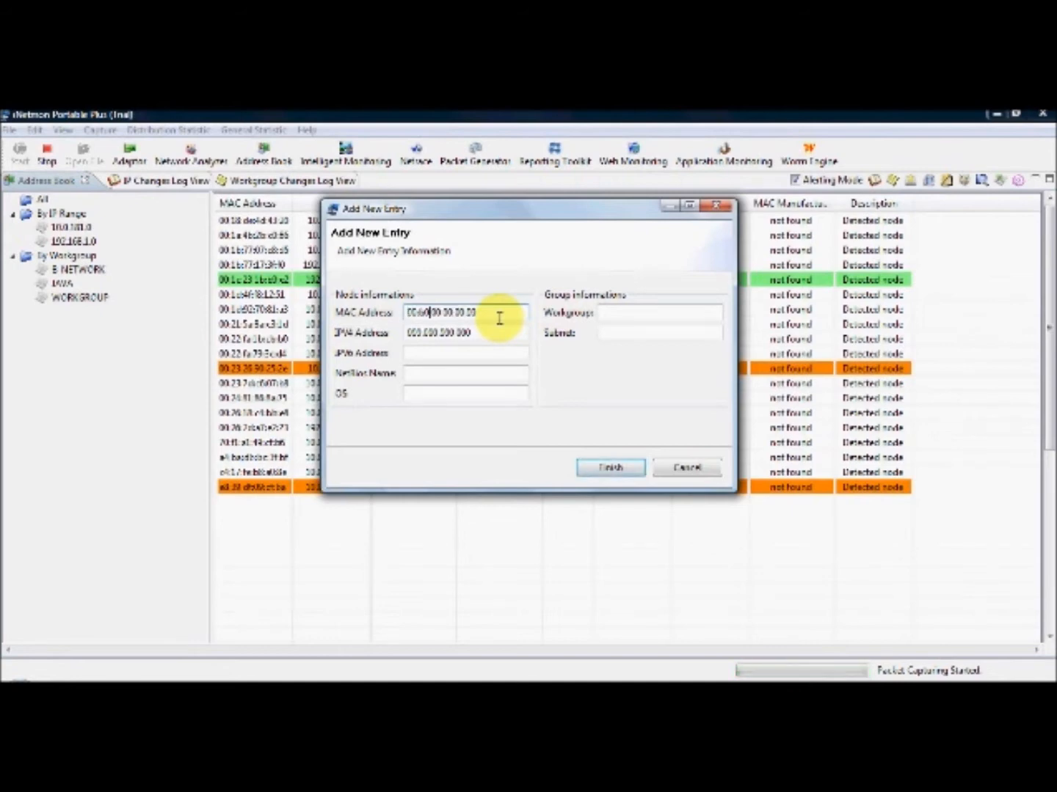
type("086bbf")
type("010000")
type("181.2")
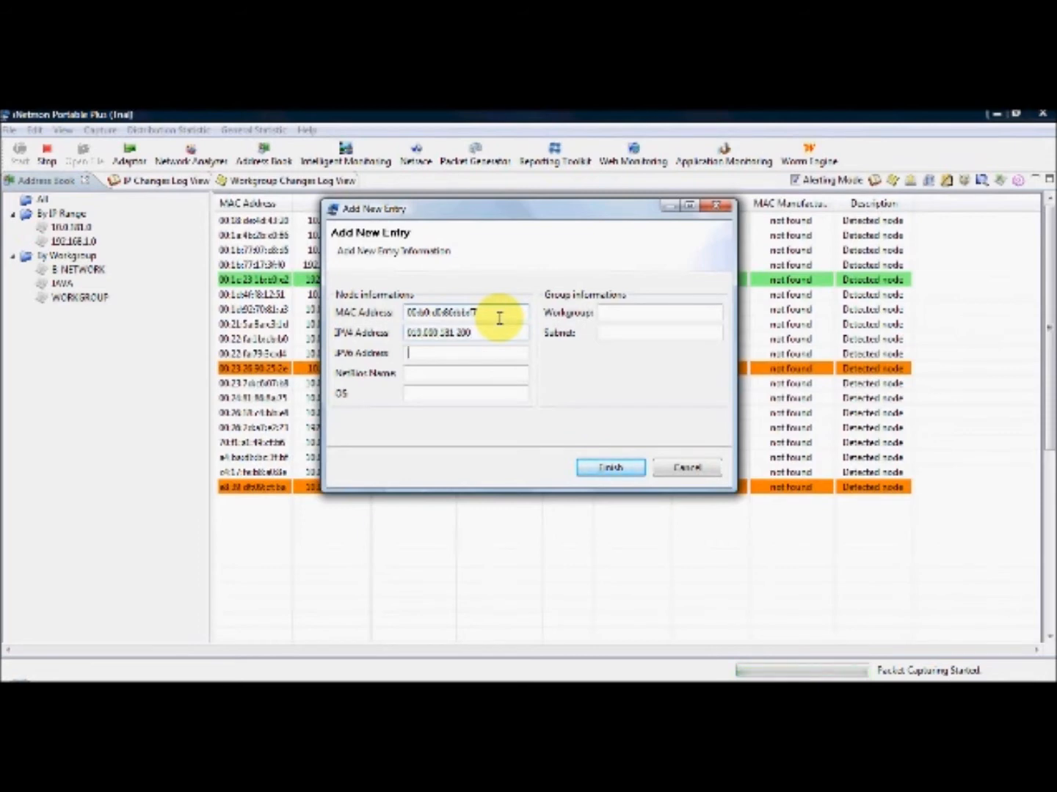
key("Tab")
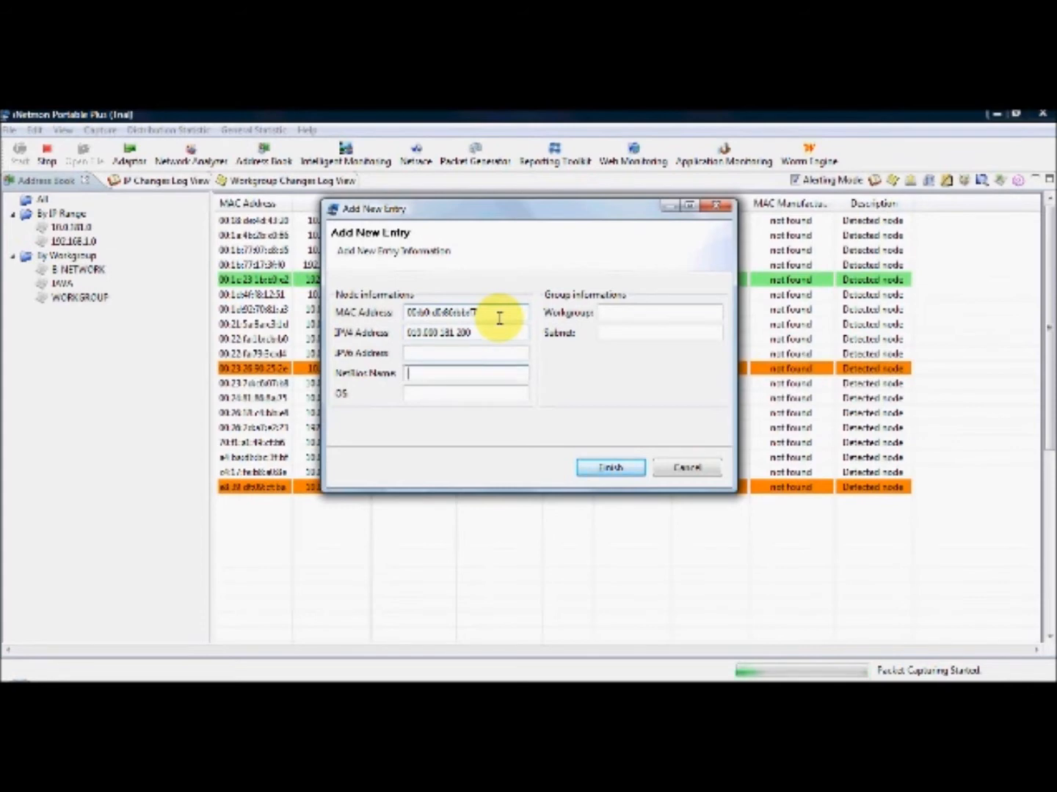
type("Testing")
left_click(600, 473)
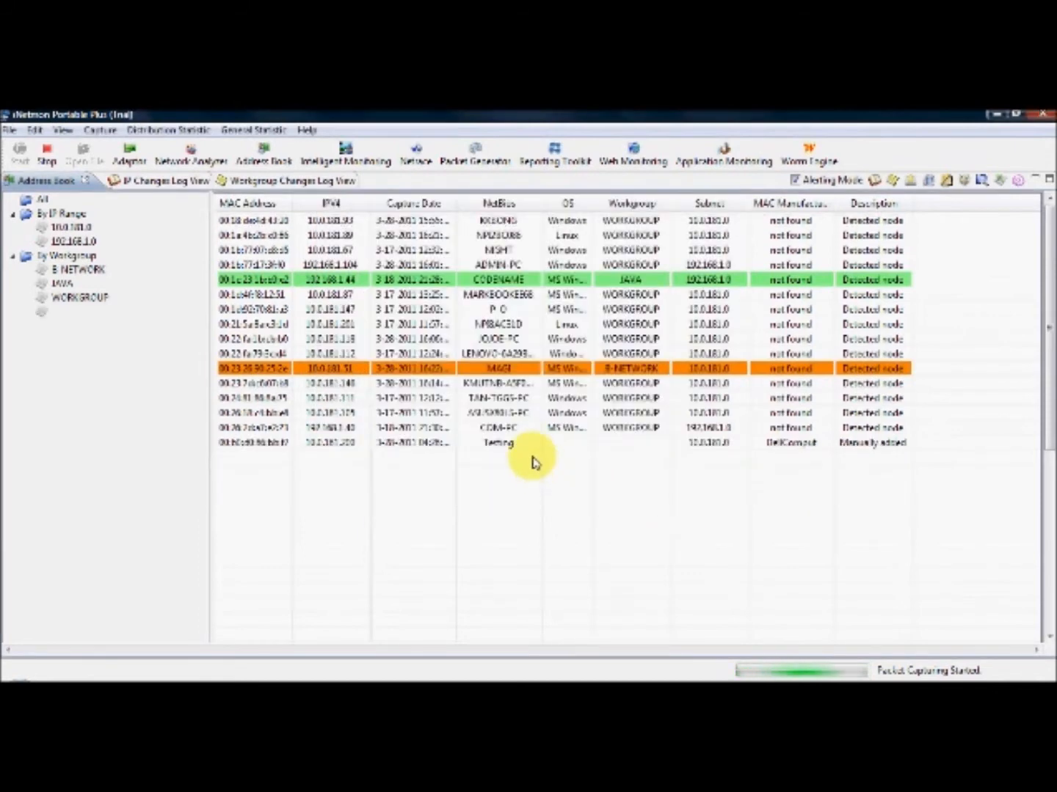
Step: Delete the manually added Testing entry from the address book
left_click(512, 445)
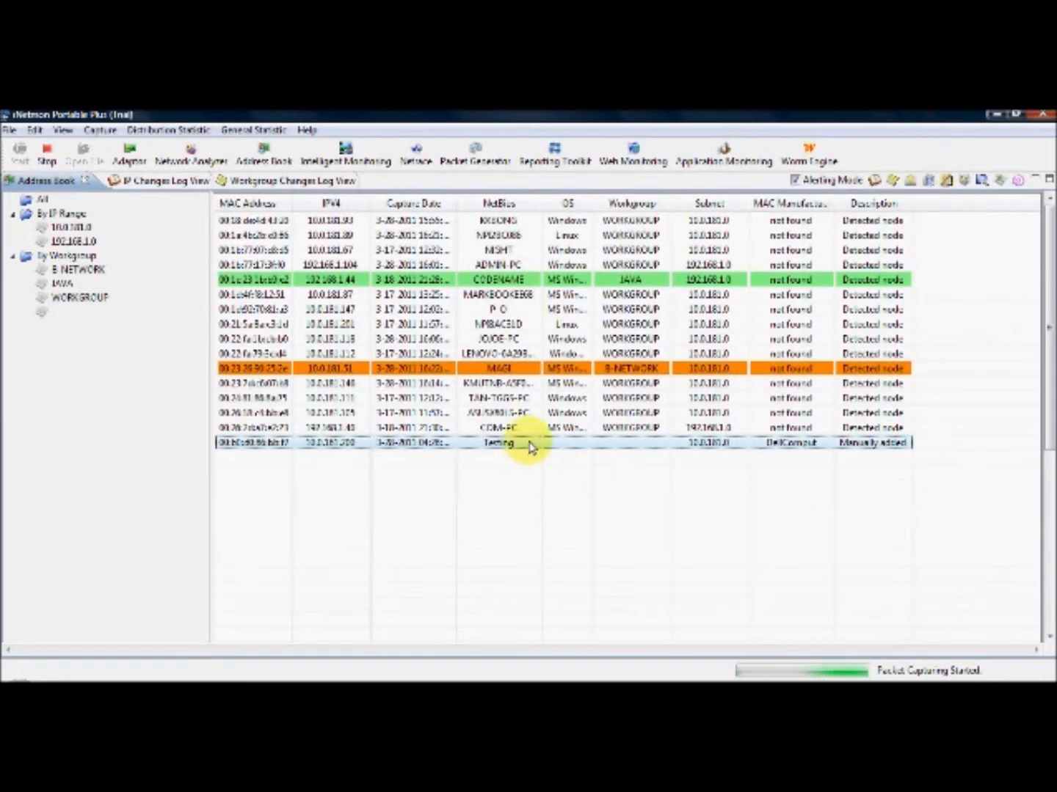
left_click(928, 184)
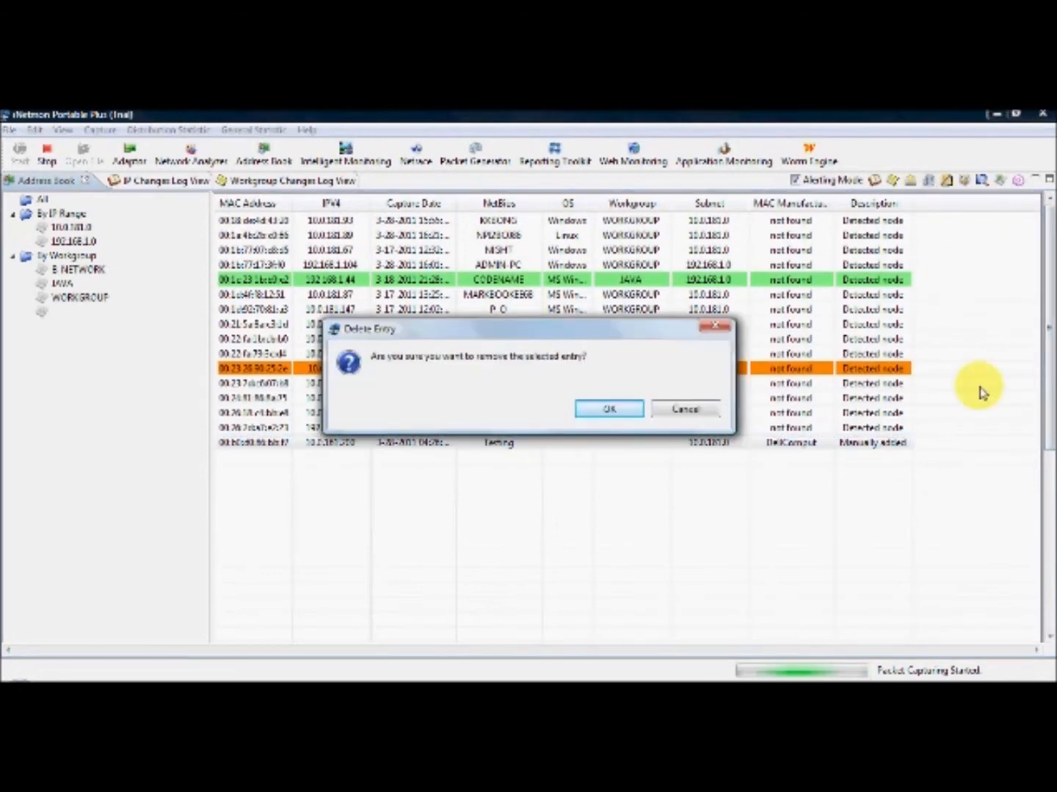
left_click(609, 411)
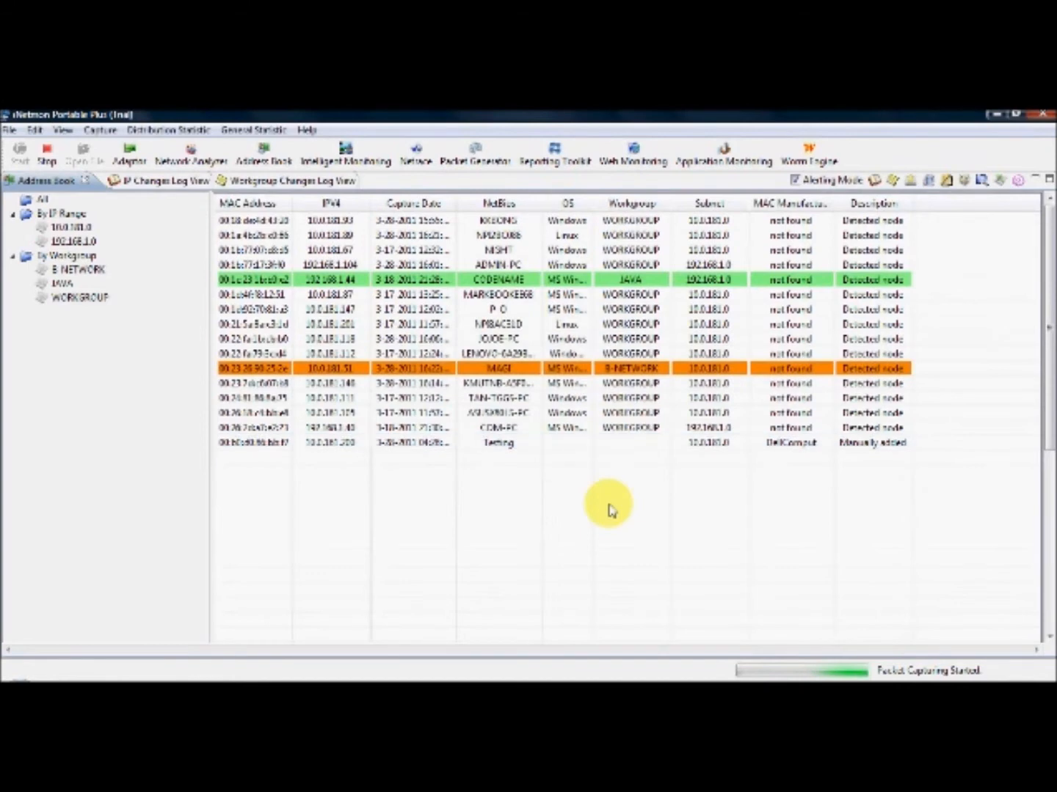
left_click(532, 445)
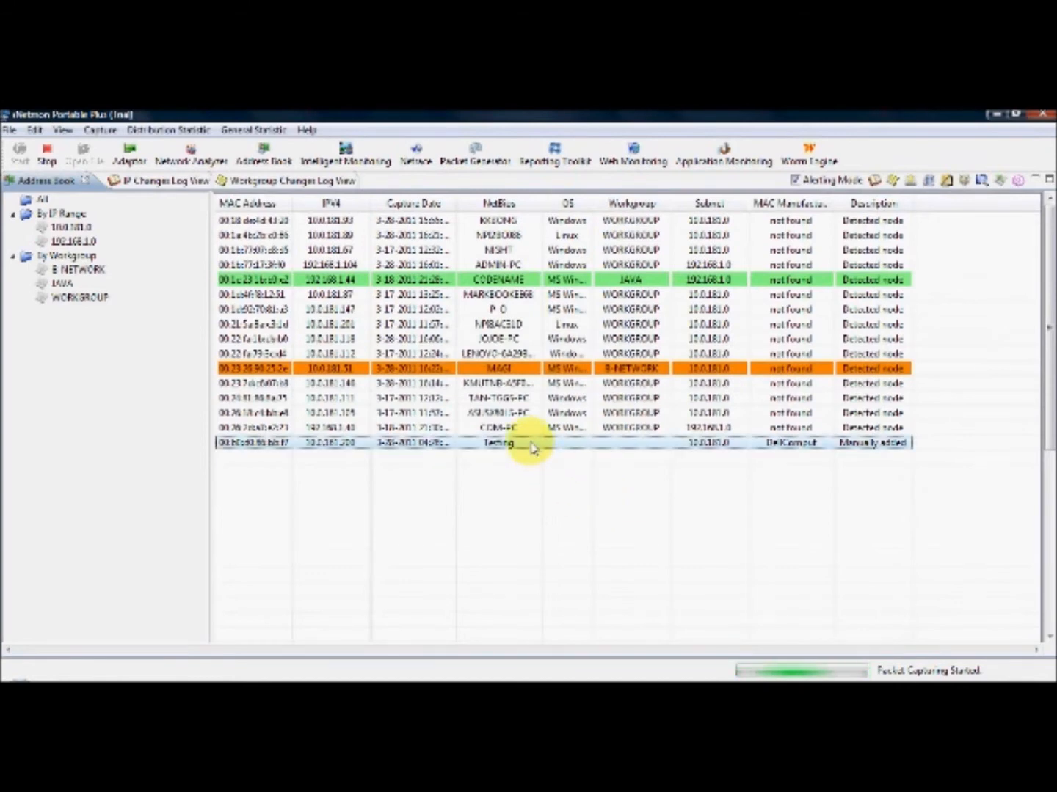
right_click(532, 446)
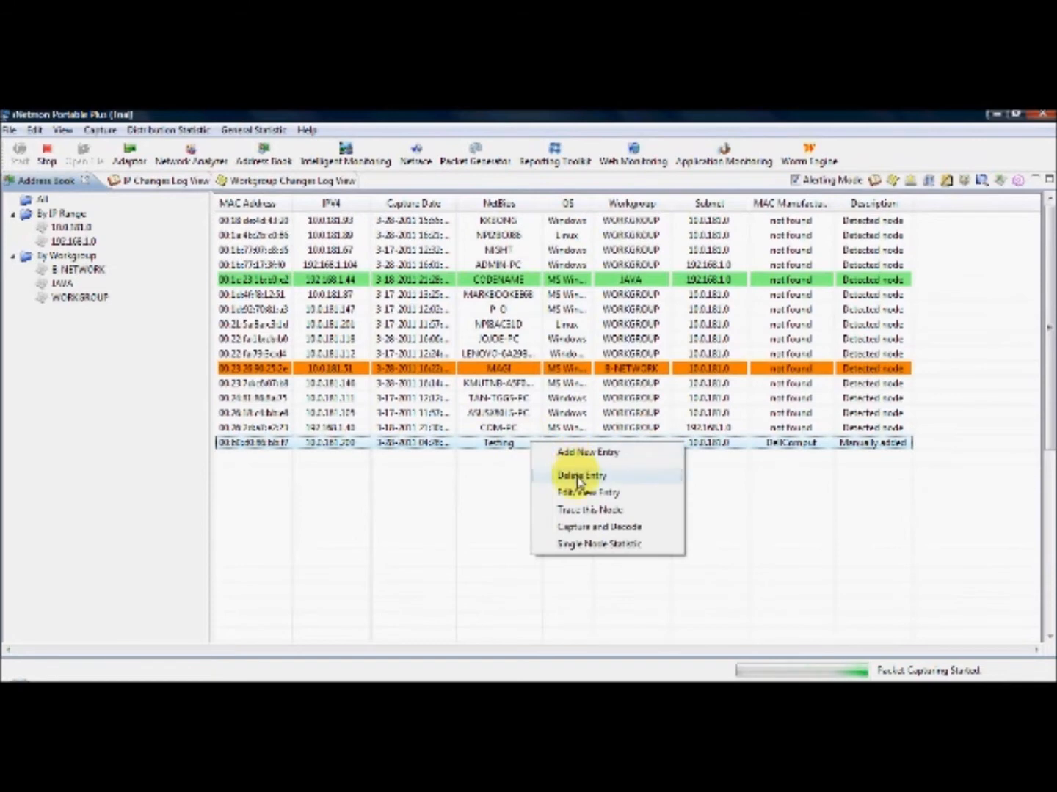
left_click(580, 477)
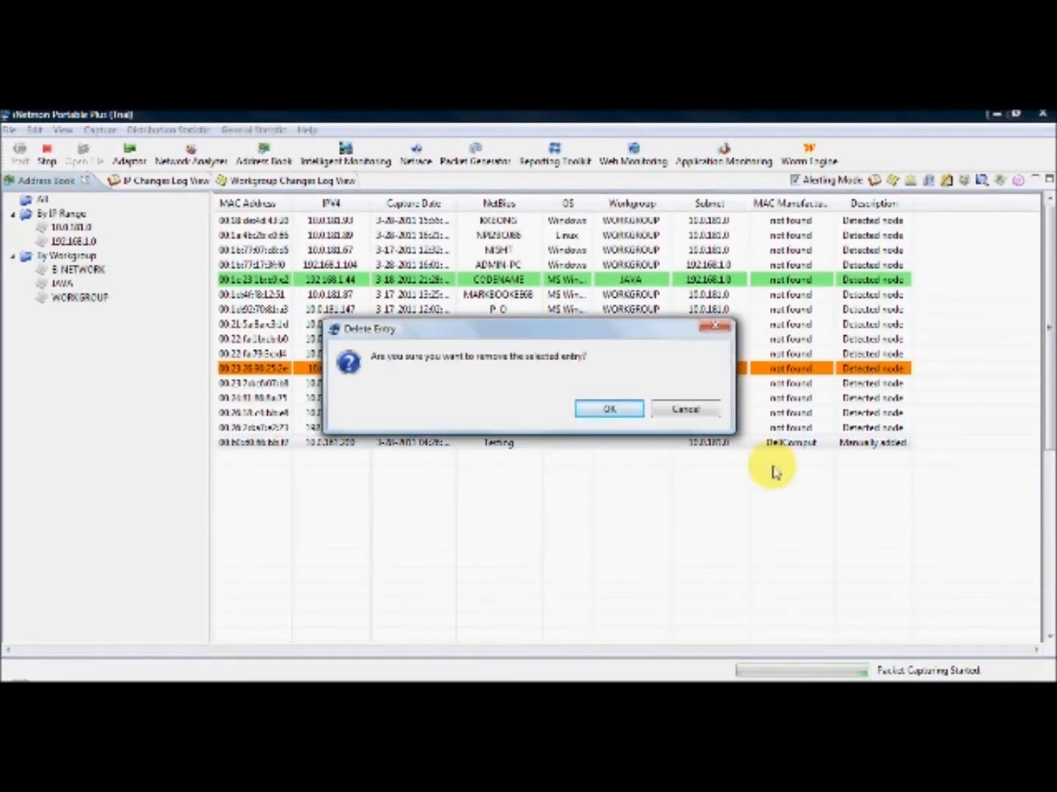
left_click(629, 418)
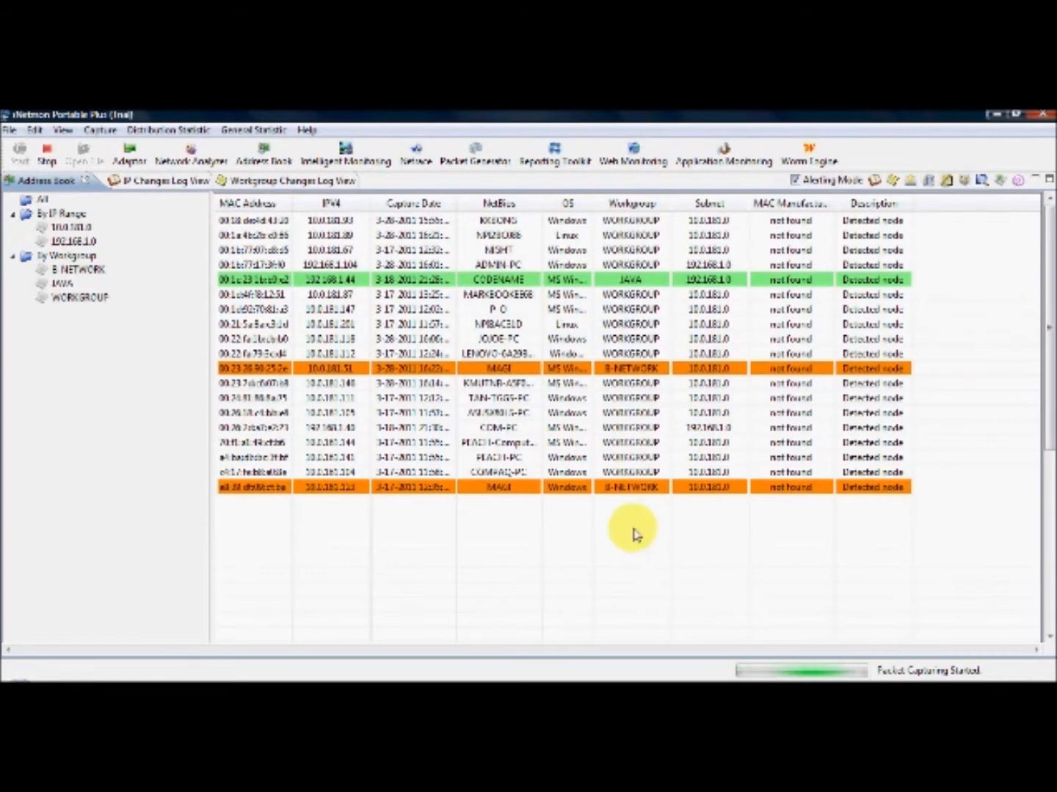
Step: Change the NetBIOS name of the PEACH-Computer entry (10.0.181.144) to PEACH-PC
left_click(522, 444)
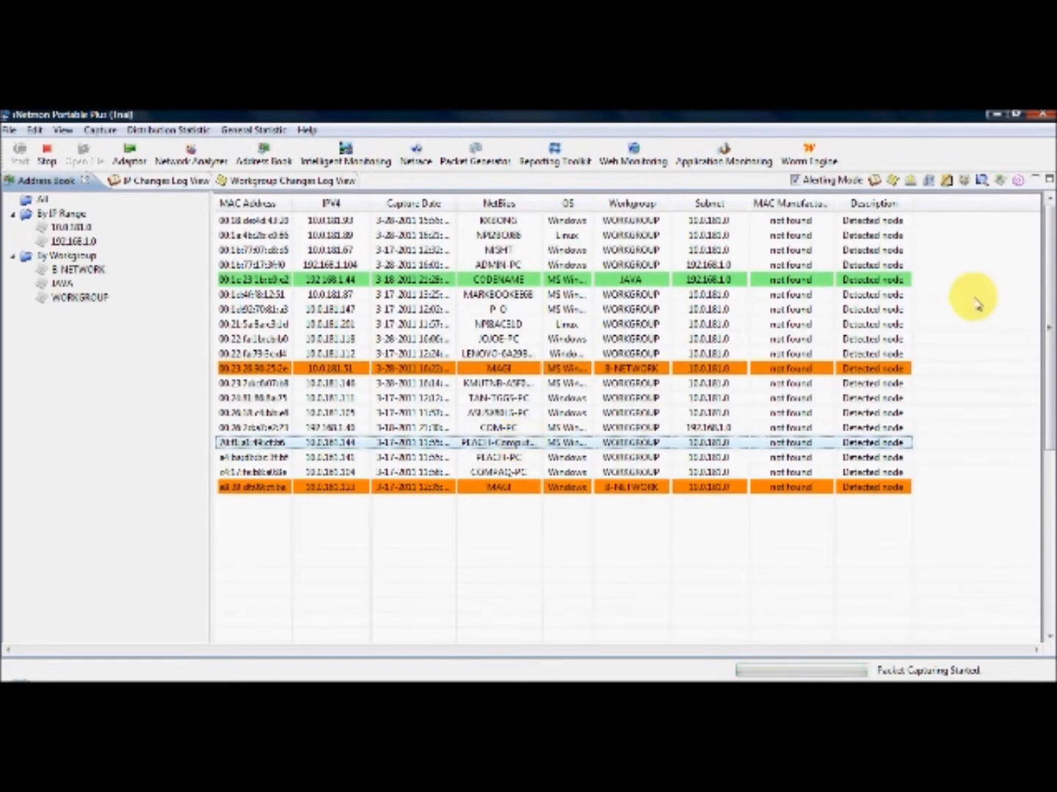
left_click(946, 181)
left_click(450, 339)
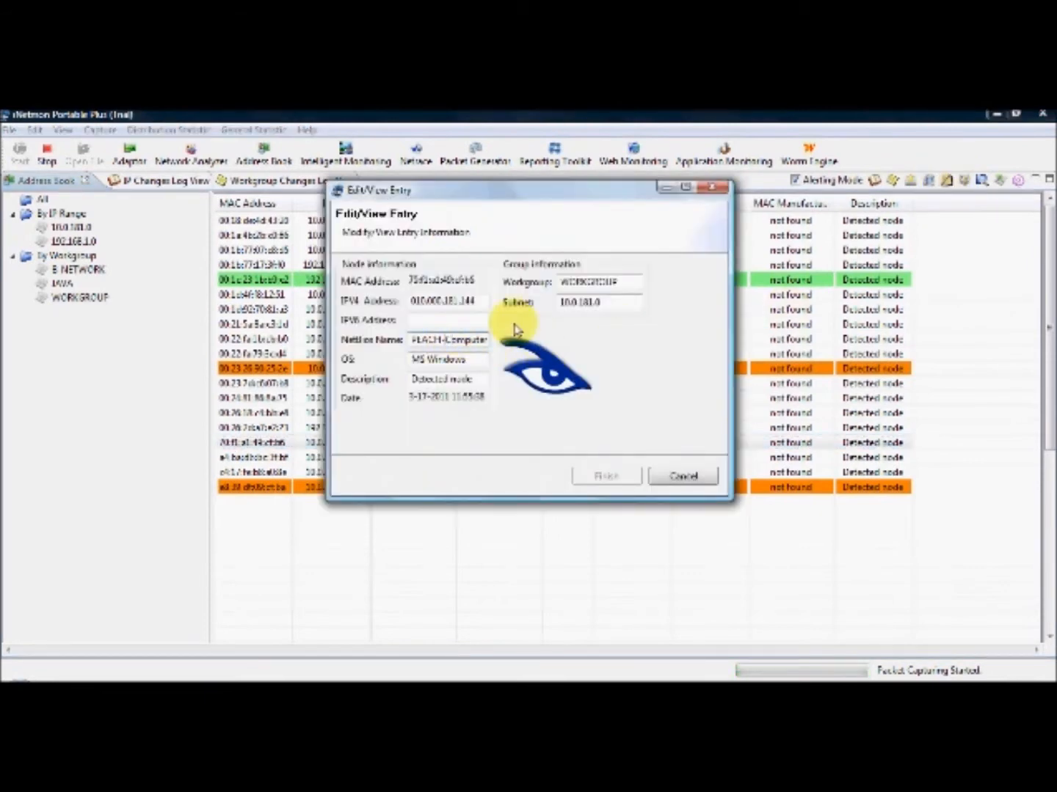
key("shift+End")
type("P")
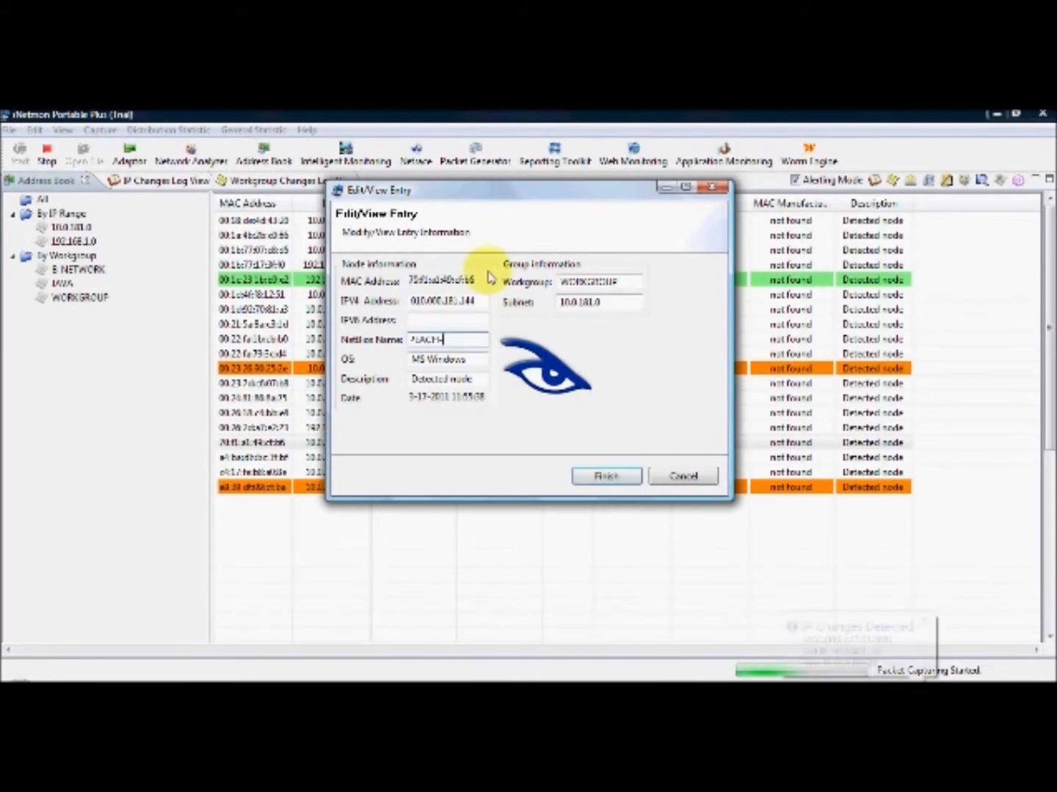
type("C")
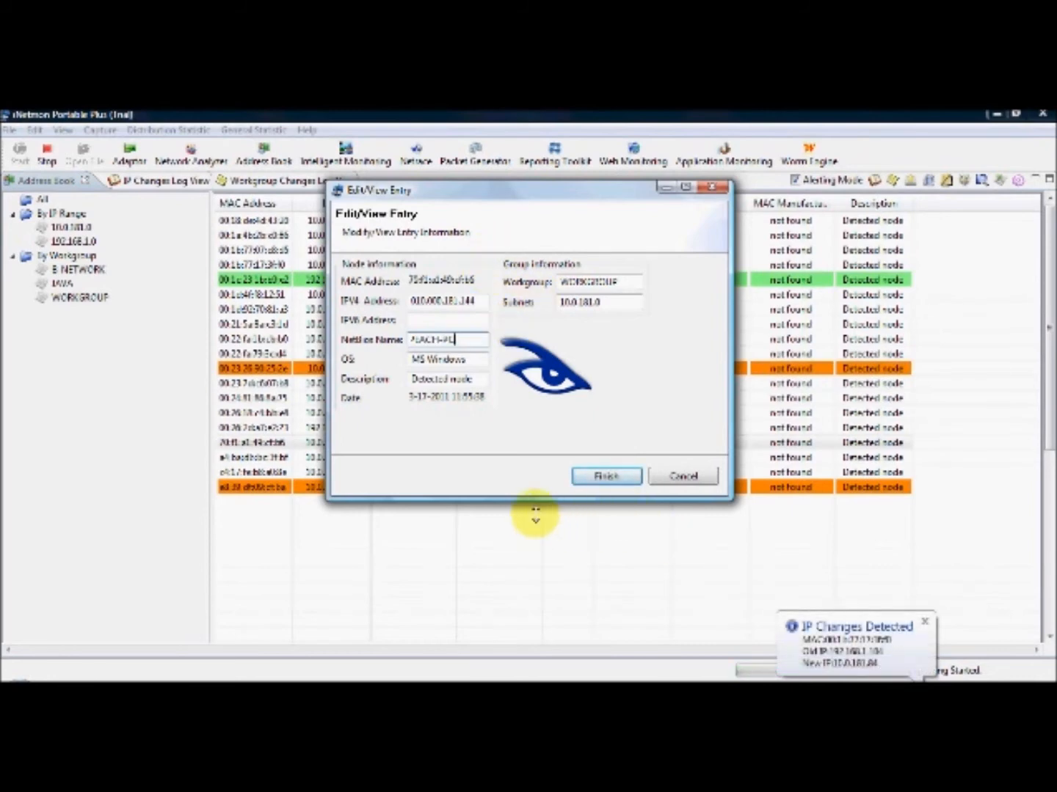
left_click(606, 479)
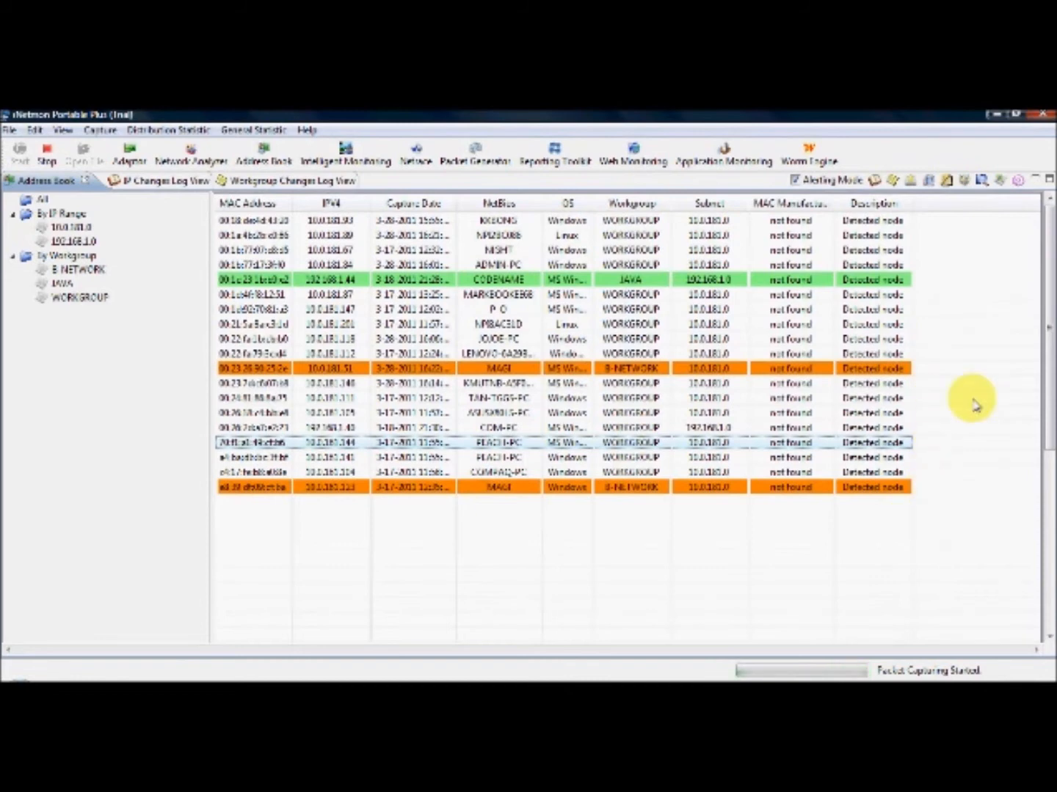
Step: Search the address book for the NetBIOS name PEACH-PC and close the search
left_click(982, 180)
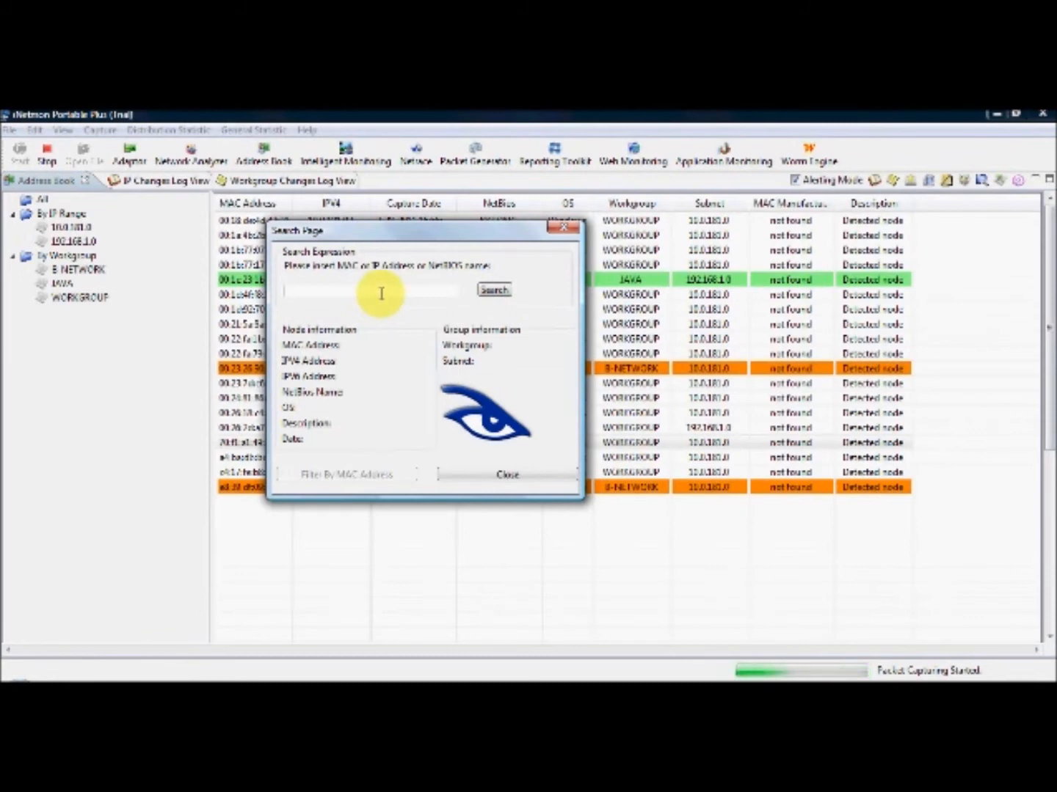
type("PF")
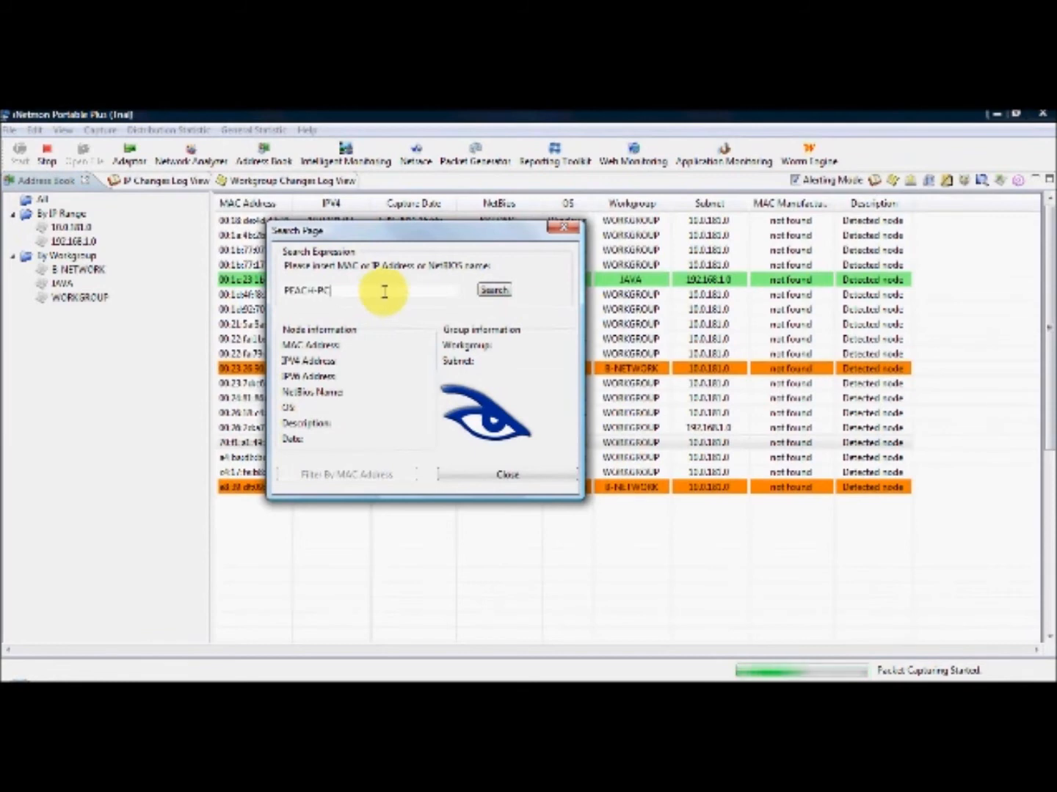
left_click(491, 291)
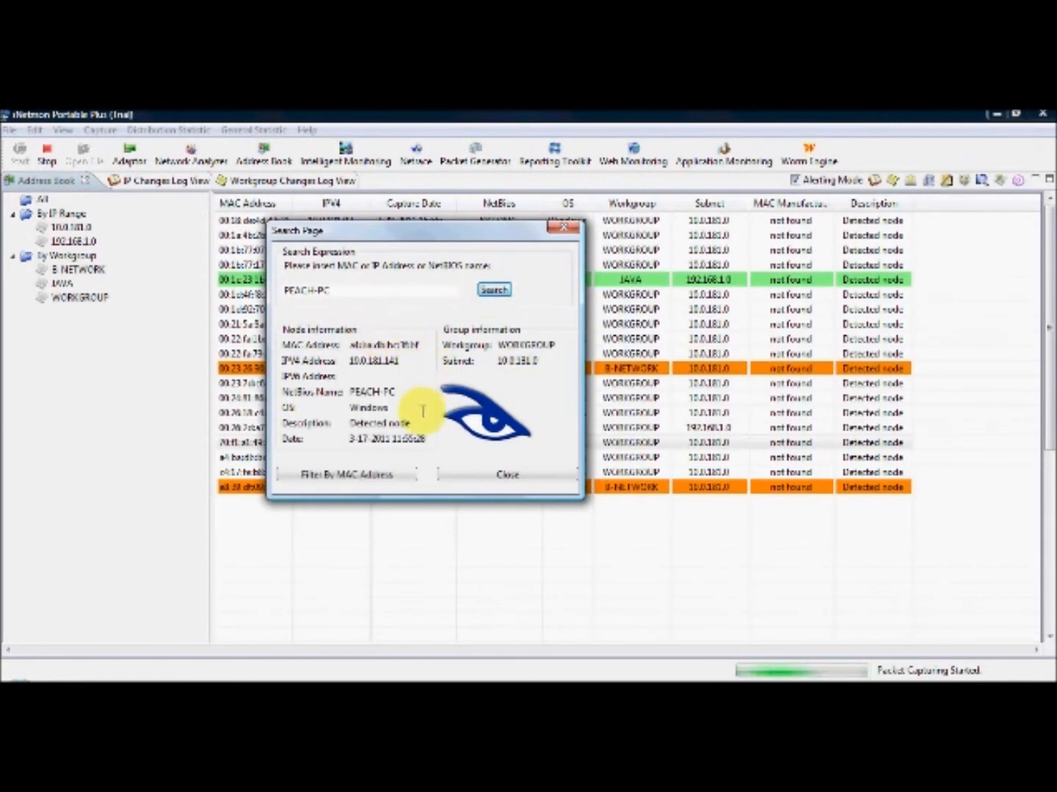
left_click(538, 478)
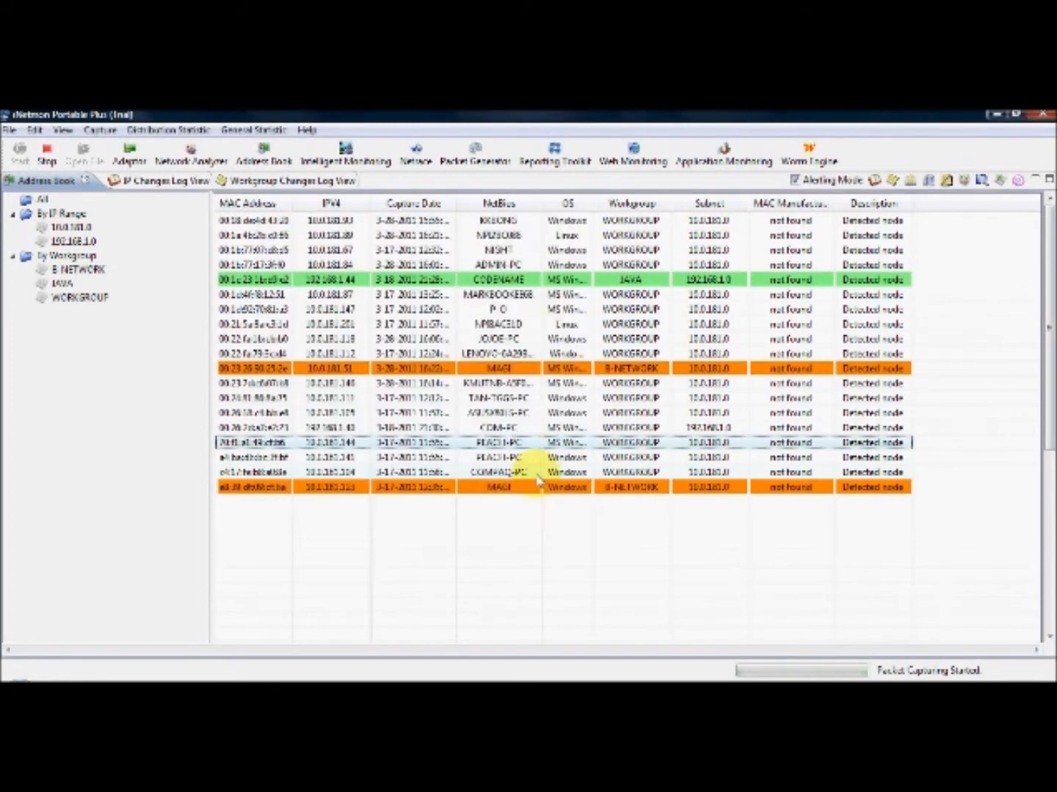
Step: Change the coloring of the WORKGROUP group to blue
left_click(1001, 182)
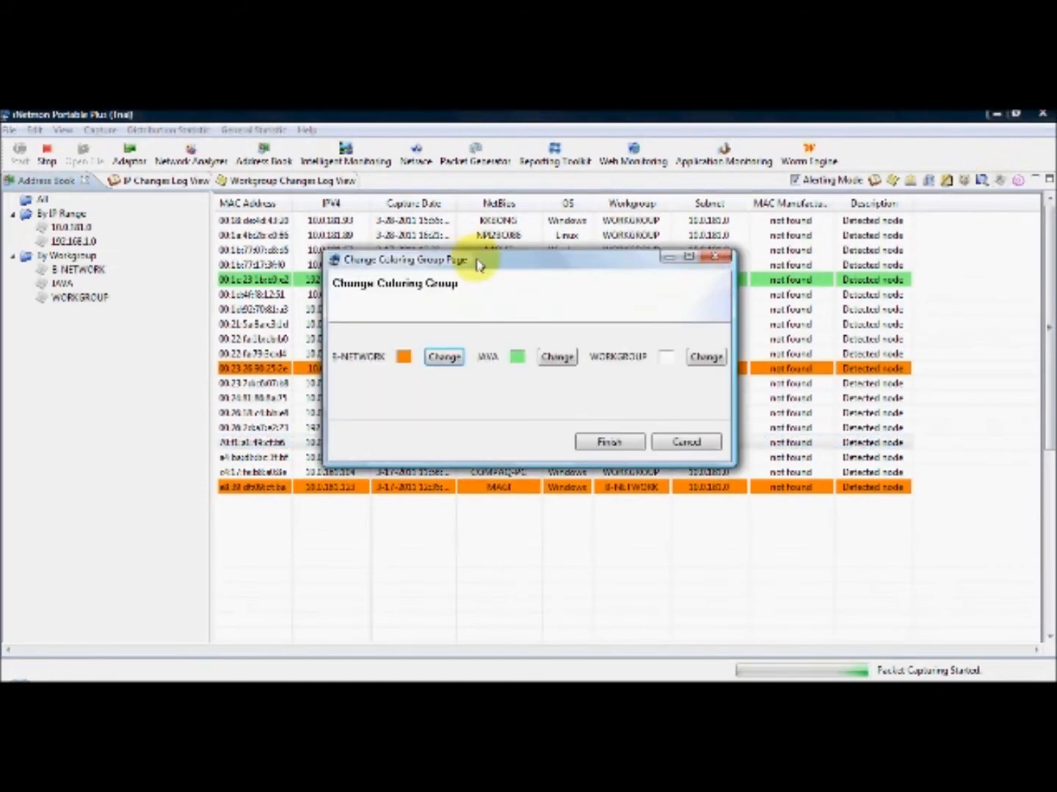
left_click_drag(480, 268, 622, 475)
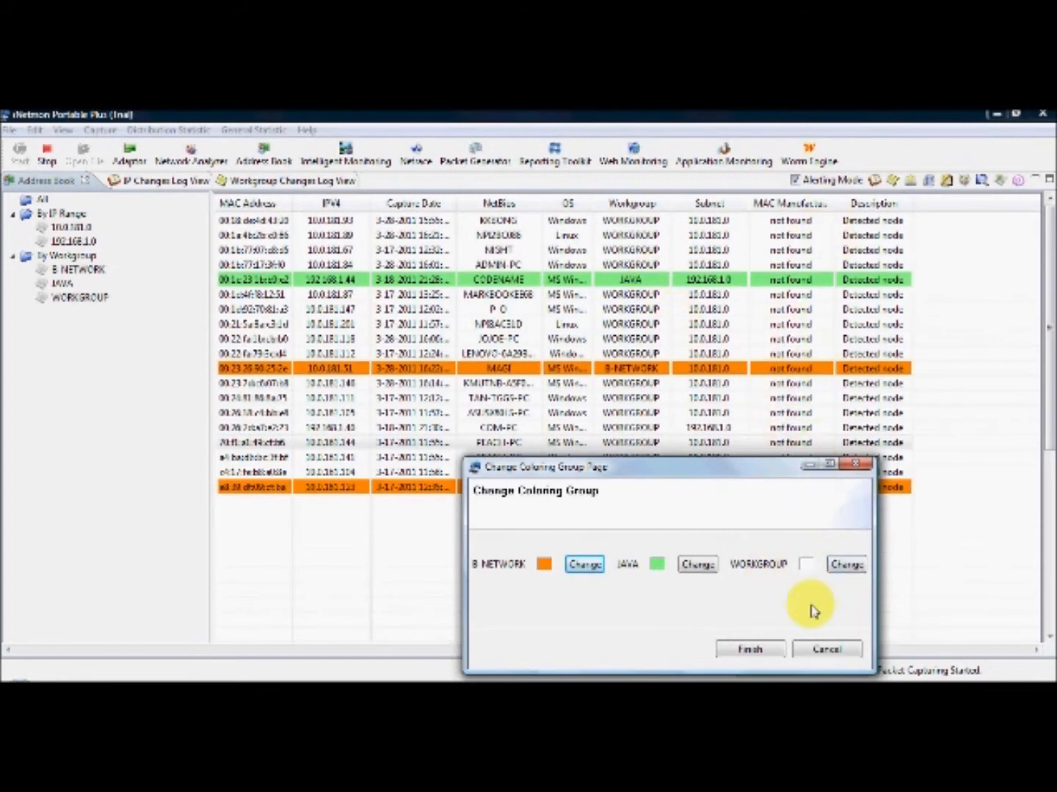
left_click(846, 566)
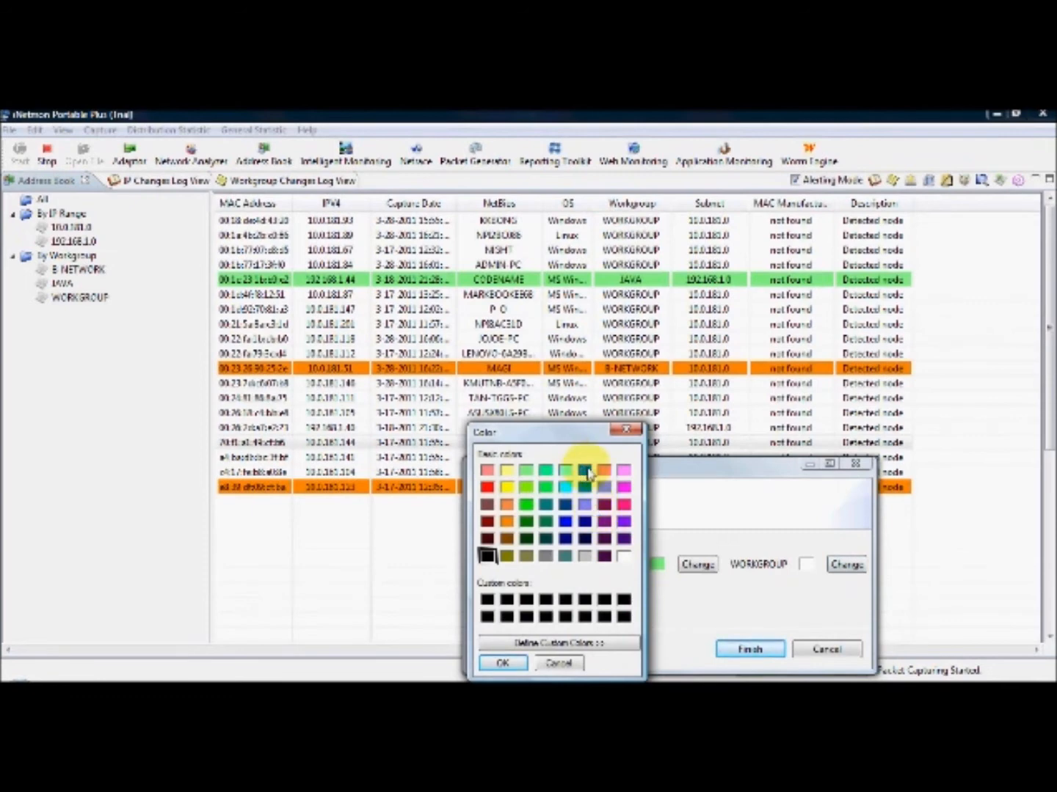
left_click(504, 663)
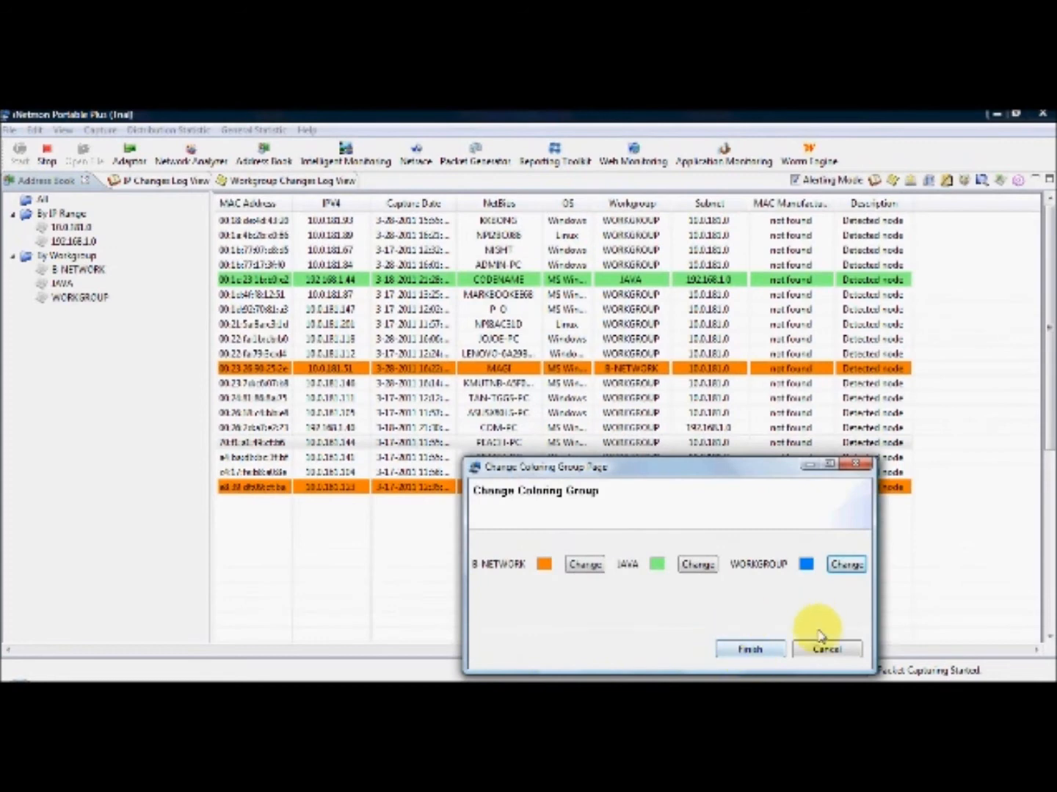
left_click(750, 651)
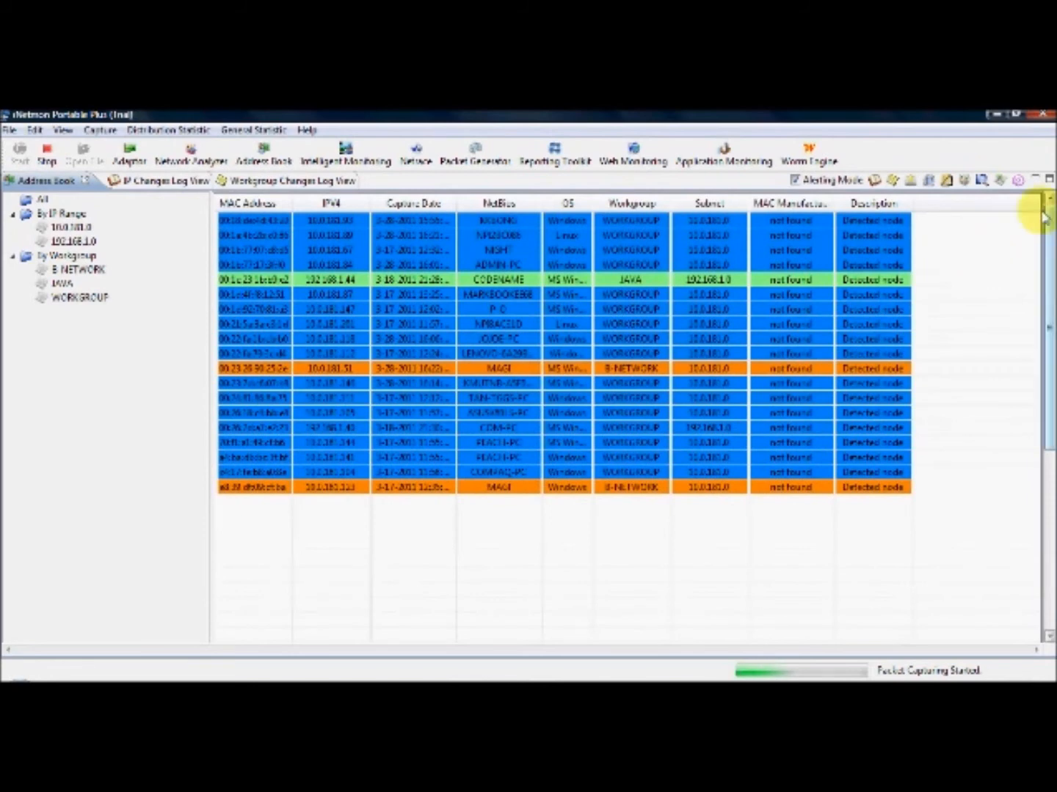
Step: Add a new OS entry named Windows 7, leaving its other fields empty
left_click(1015, 185)
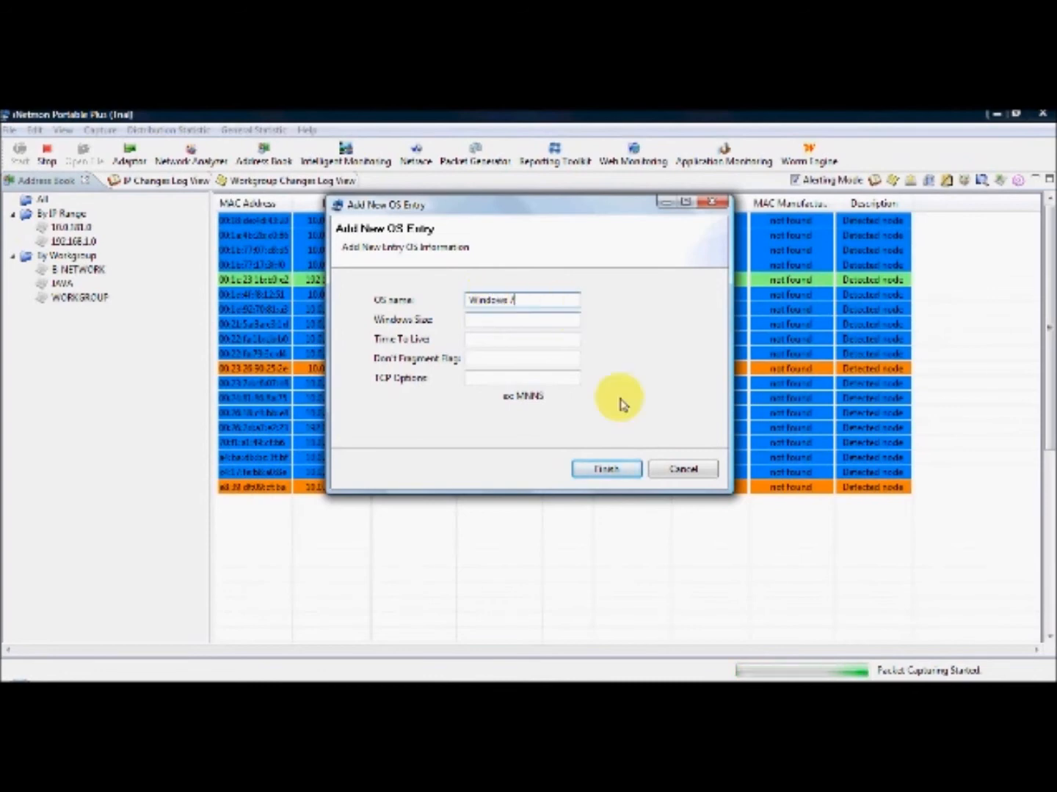
left_click(606, 471)
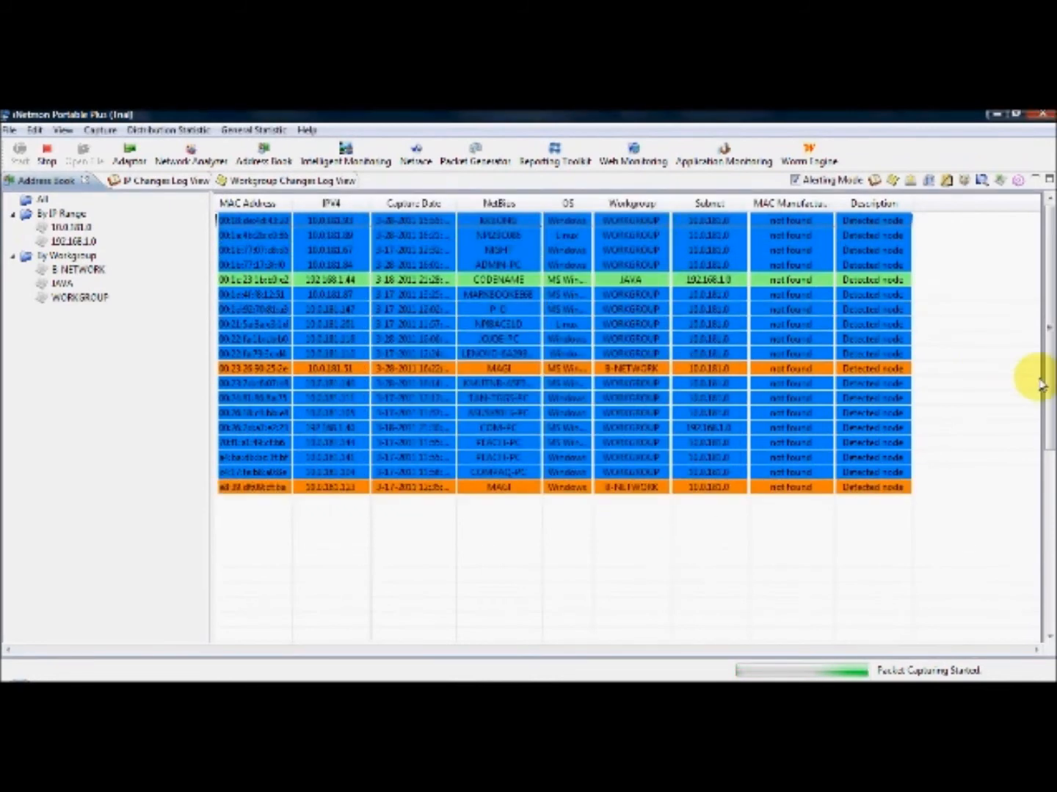
Step: Trace the MAGI node with IP address 10.0.181.123 from the address book
right_click(624, 491)
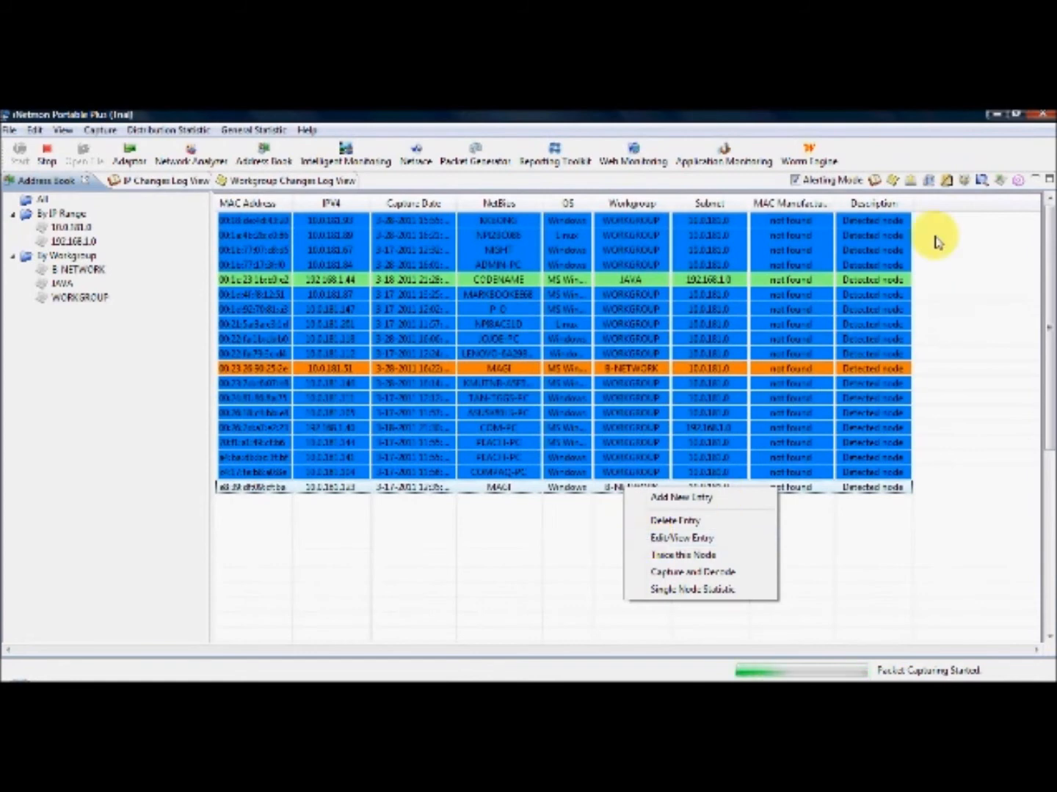
left_click(685, 556)
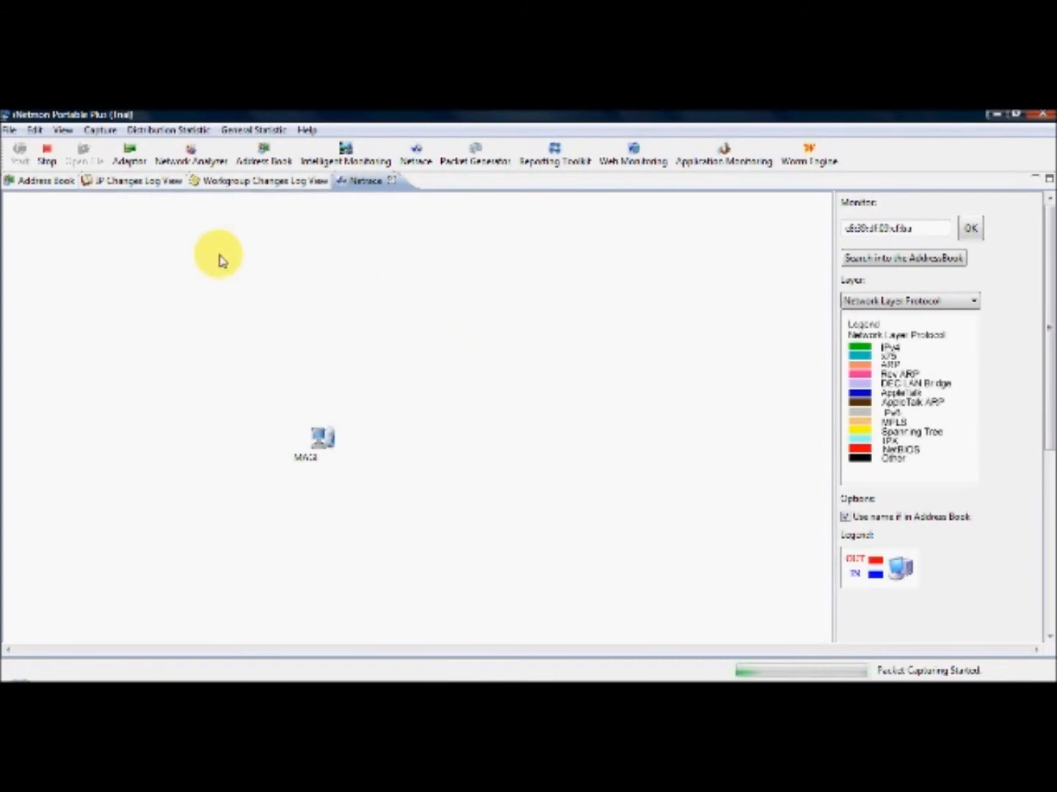
Step: Capture and decode the packets of the MAGI node with IP address 10.0.181.123 from the address book
left_click(38, 180)
right_click(651, 489)
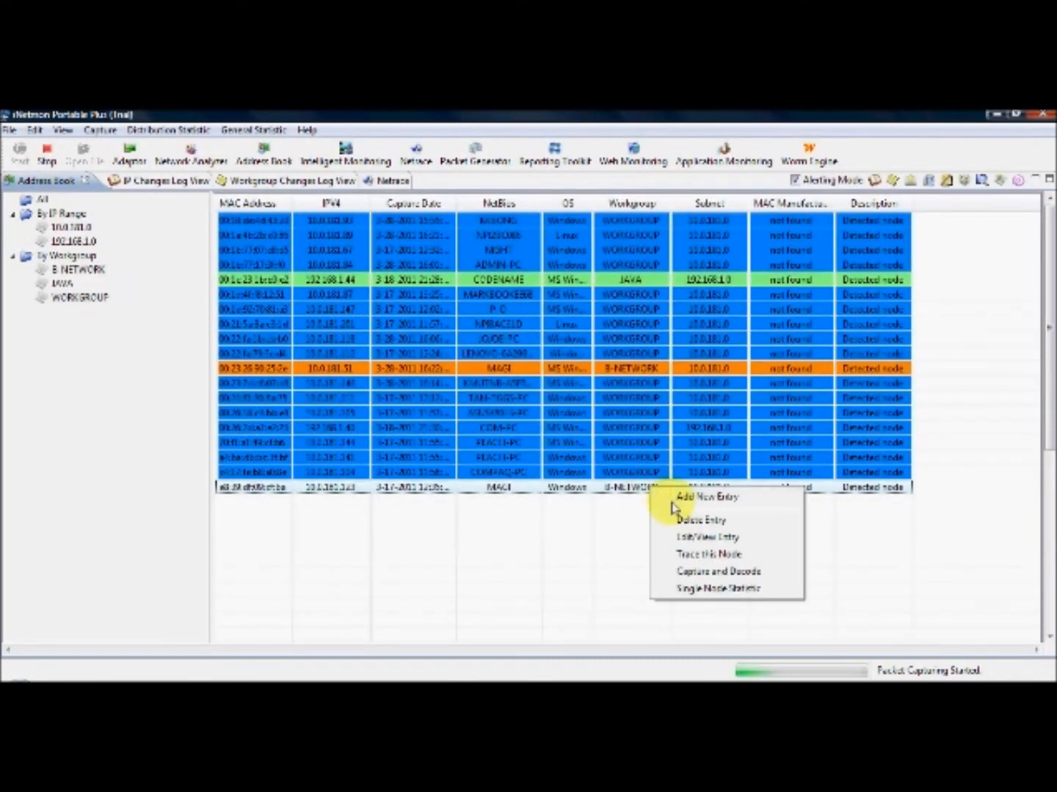
left_click(698, 574)
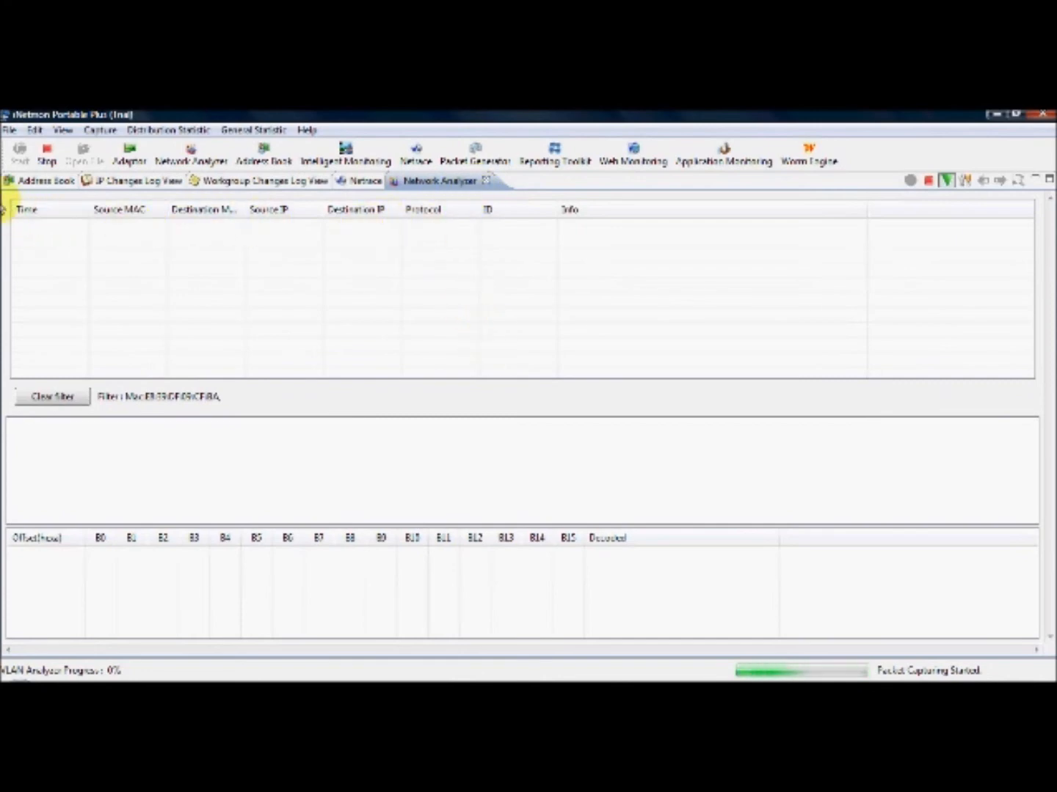
Step: Open the single node statistics of MAGI at 10.0.181.123, view its overall, send and receive utilization, and return to the address book
left_click(40, 183)
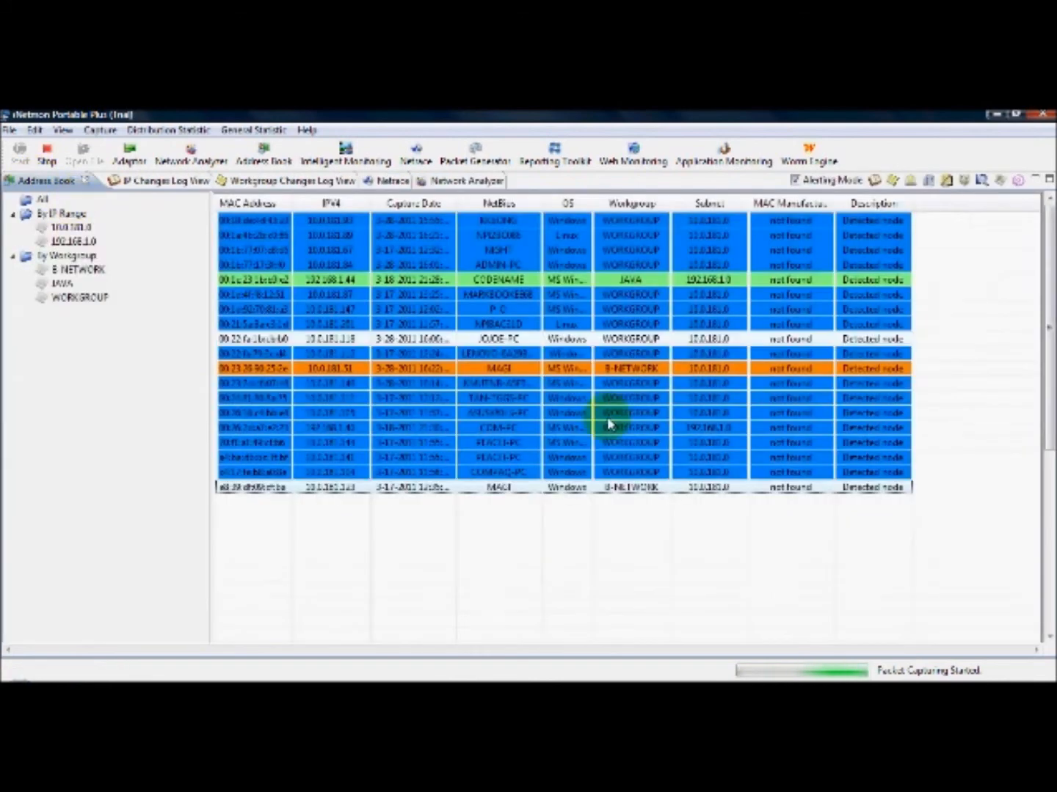
right_click(696, 488)
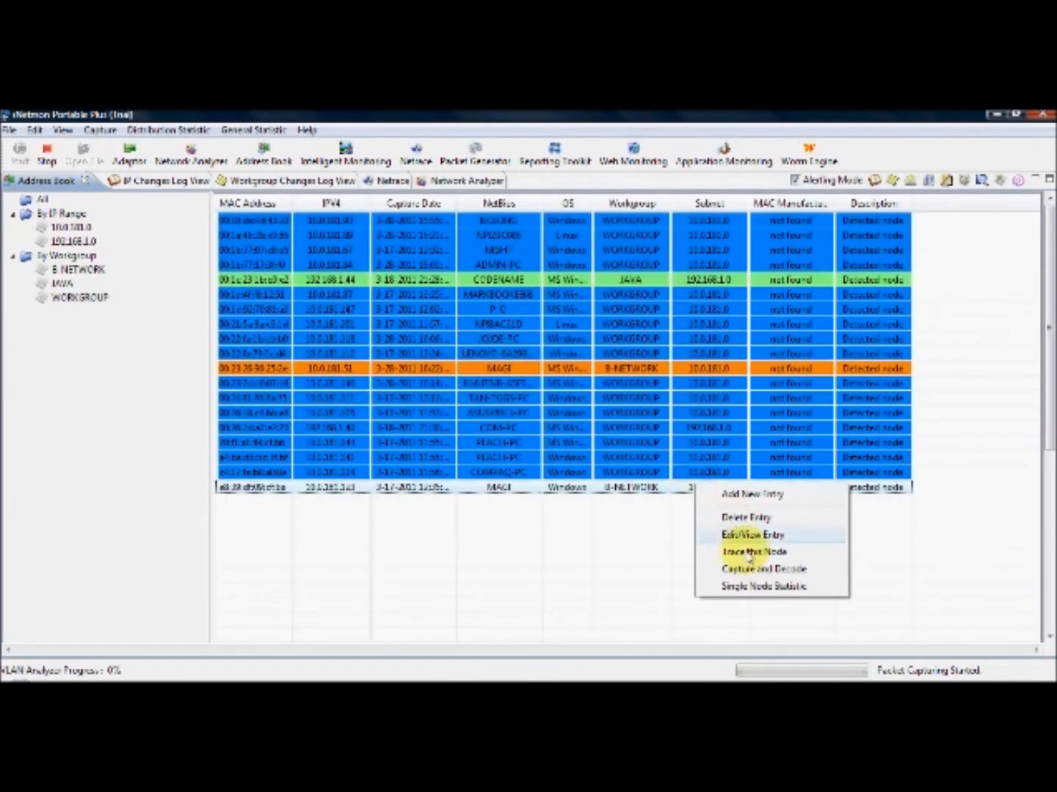
left_click(756, 587)
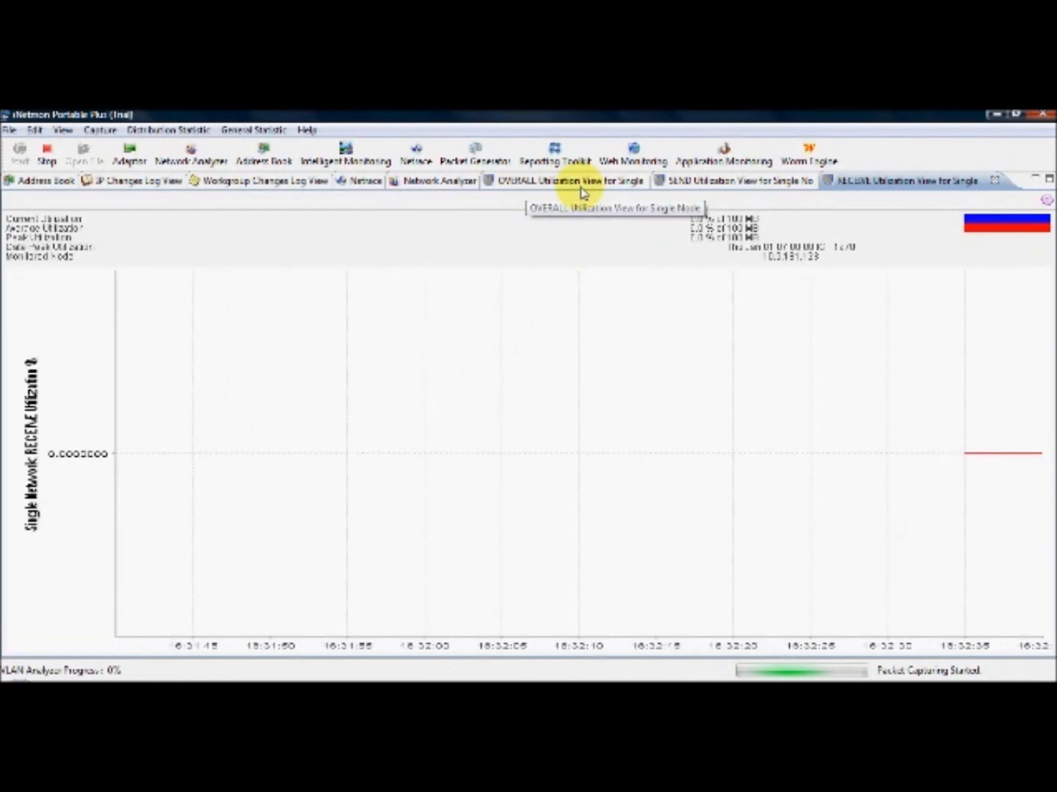
left_click(632, 188)
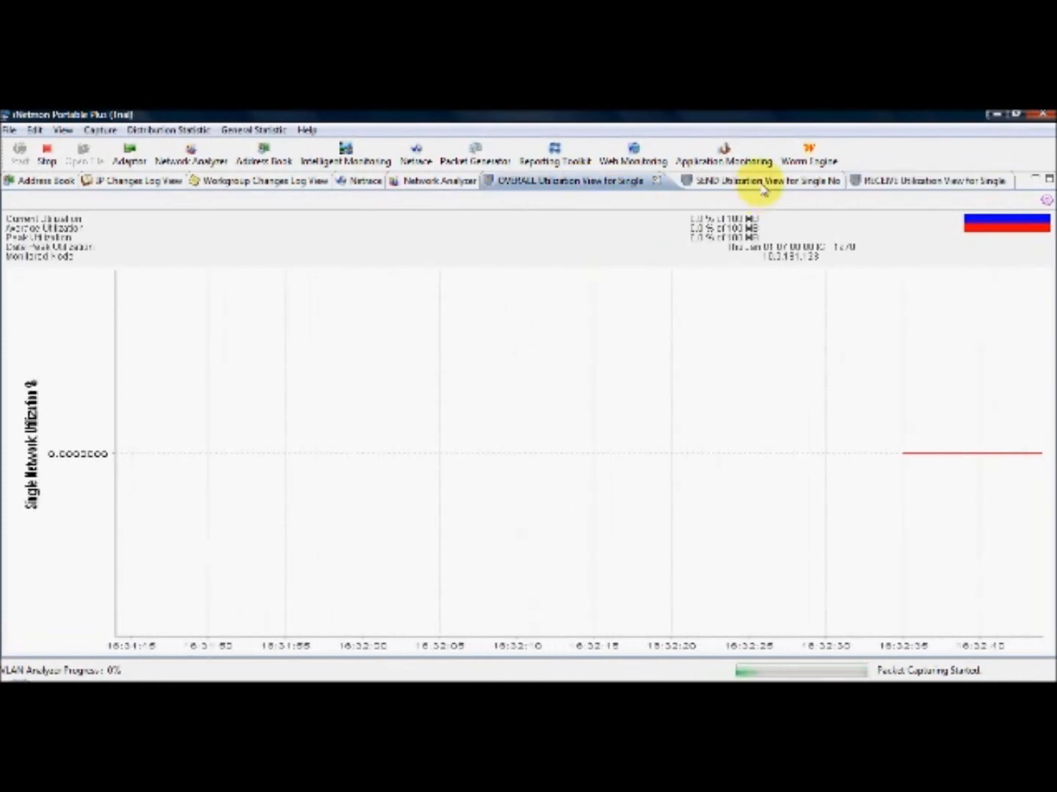
left_click(763, 187)
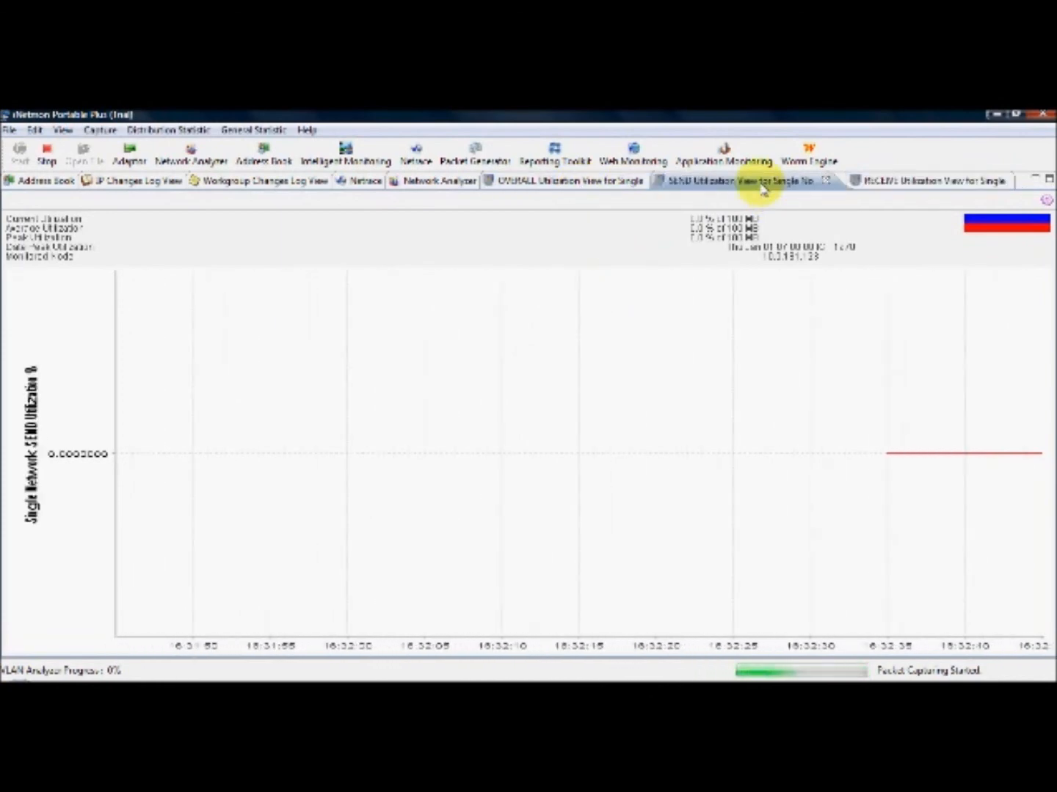
left_click(901, 188)
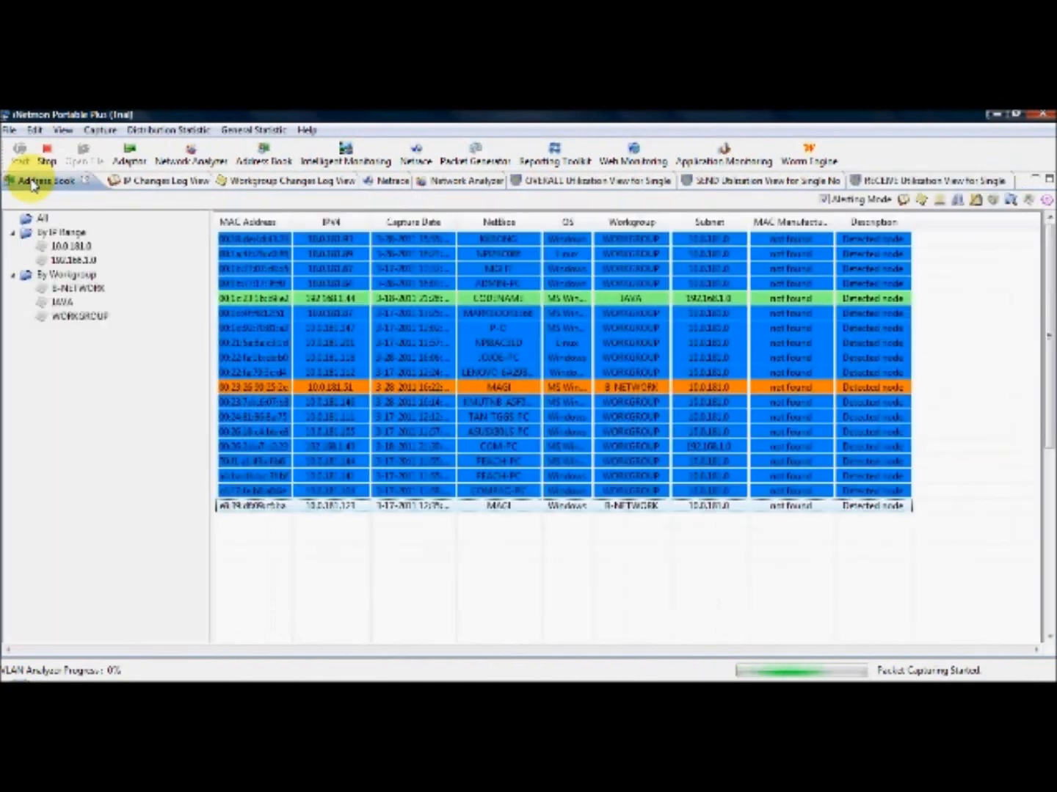
left_click(32, 184)
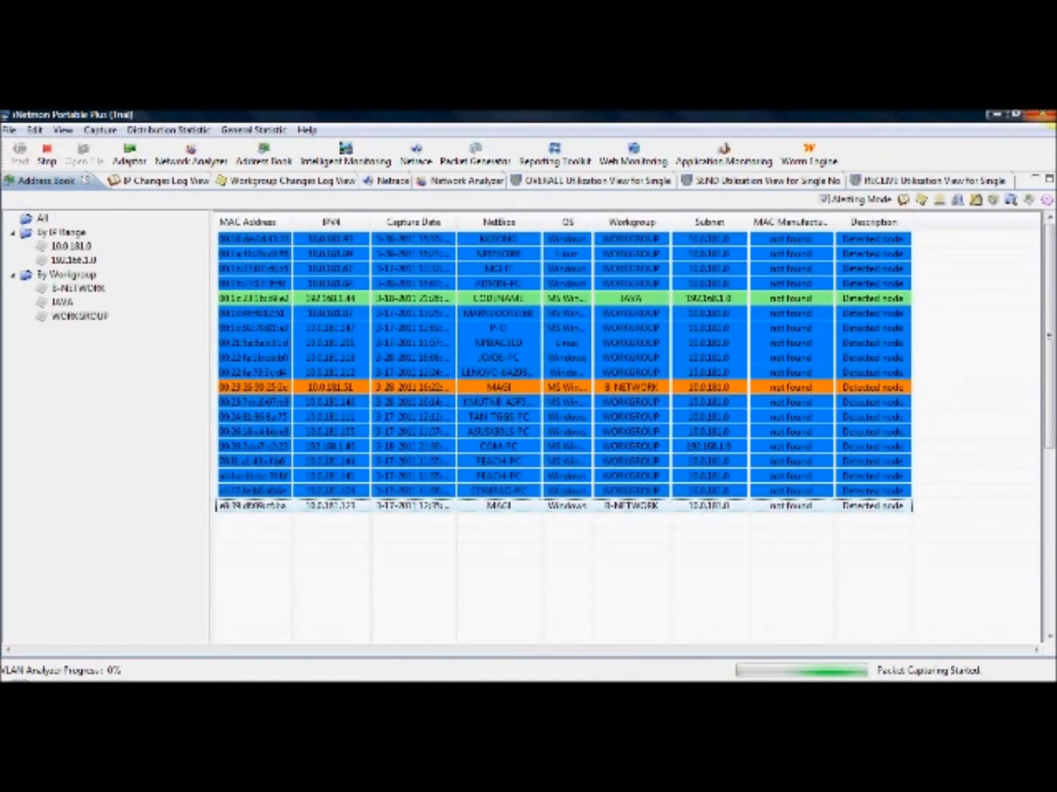